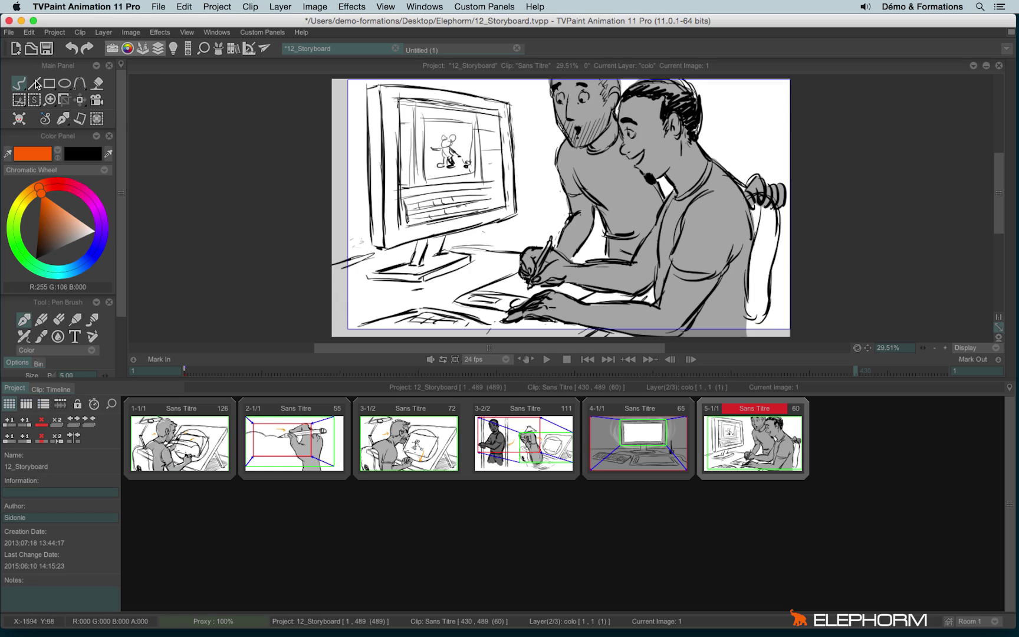
Open Export Footage from File > Export to..., close it, then reopen it with Ctrl+Shift+E
left_click(9, 32)
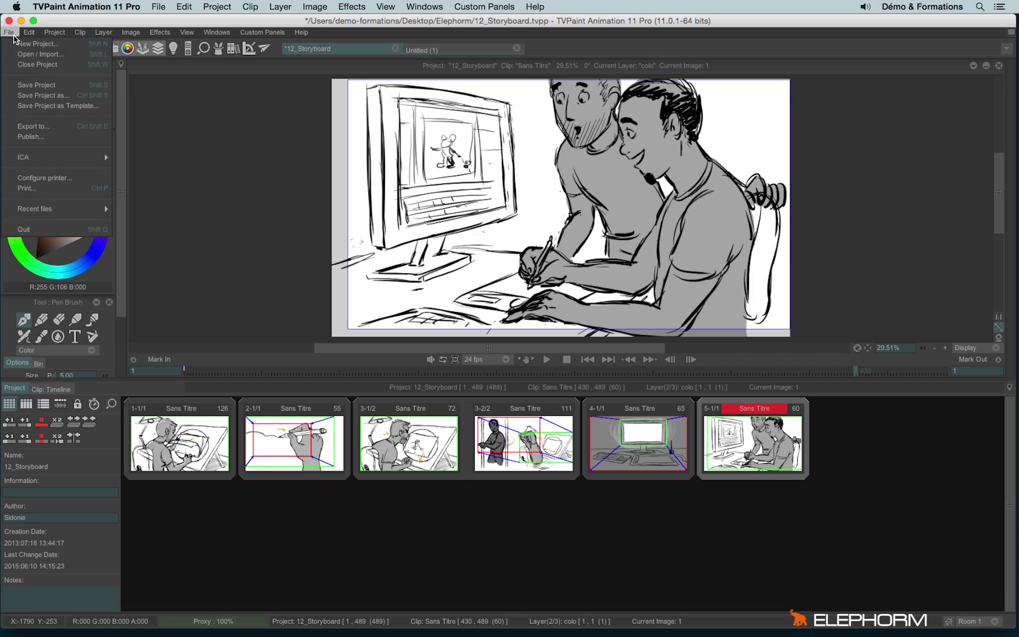
left_click(55, 131)
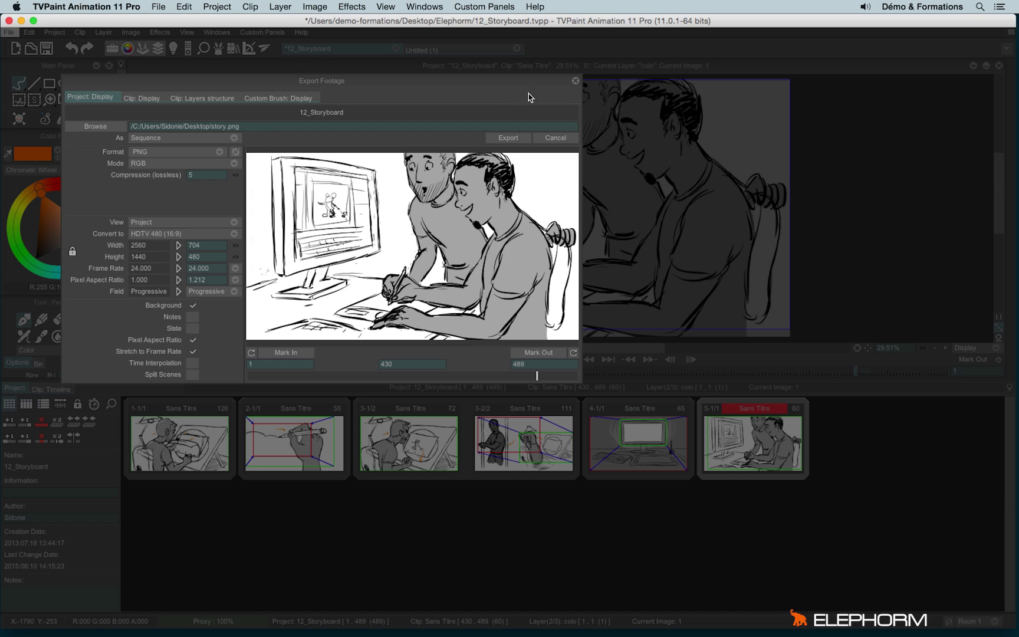
left_click(574, 80)
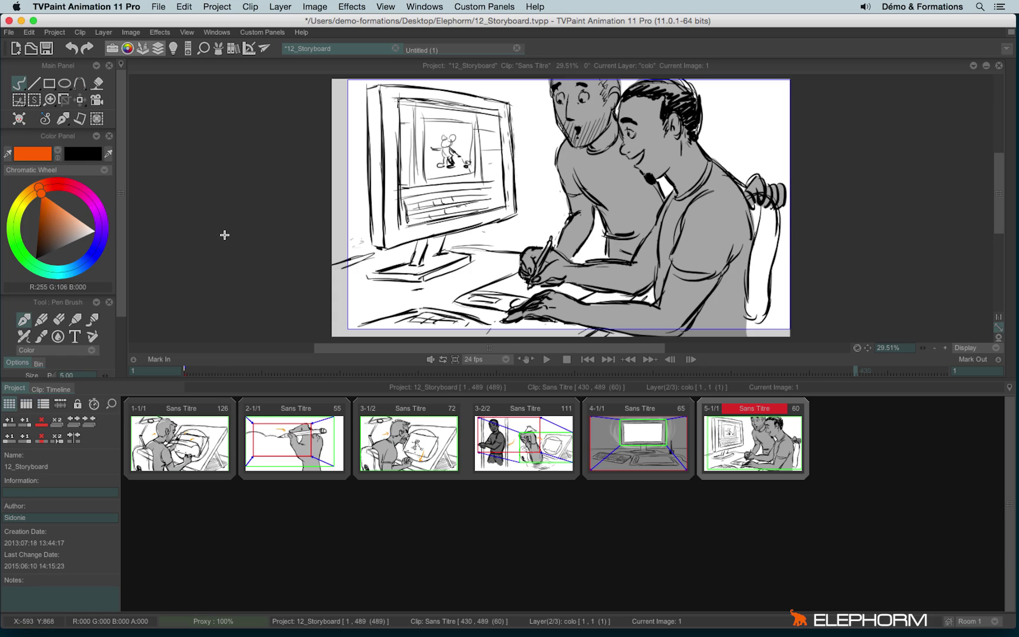
key("shift+super+e")
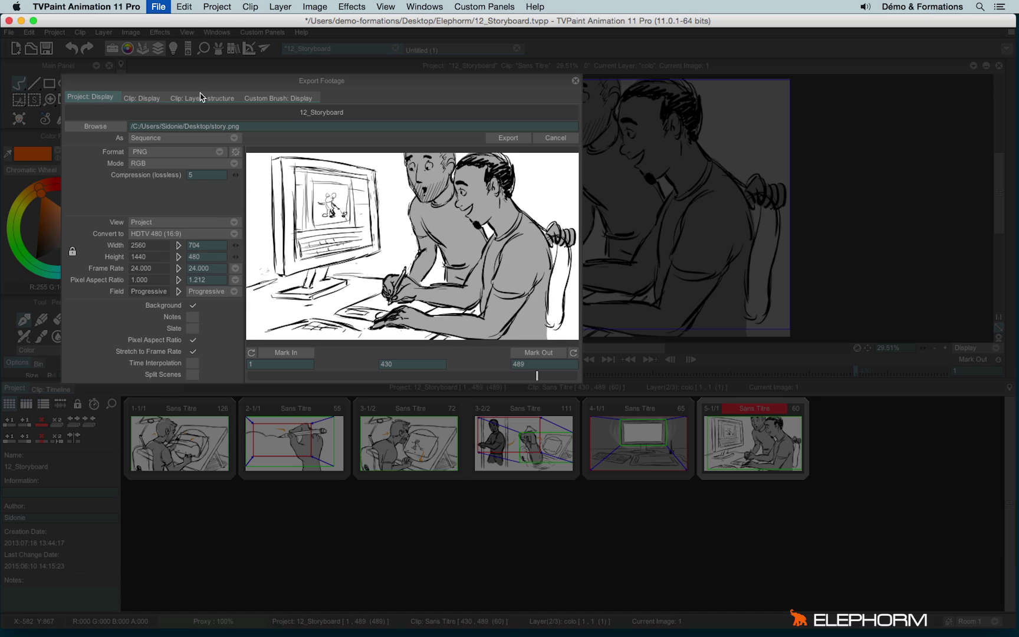
left_click(145, 100)
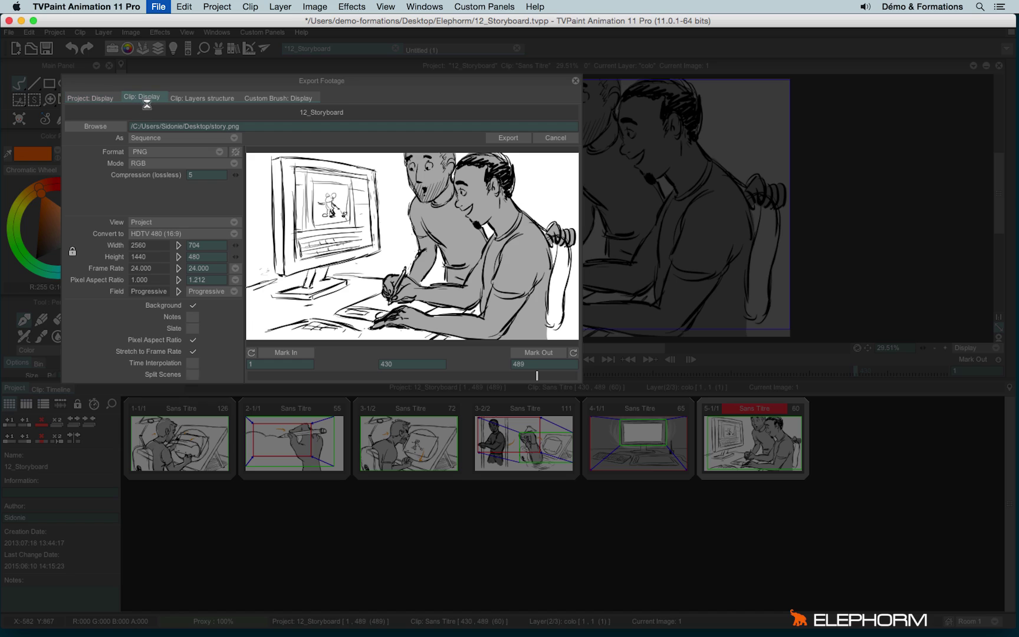
left_click(203, 97)
left_click(267, 98)
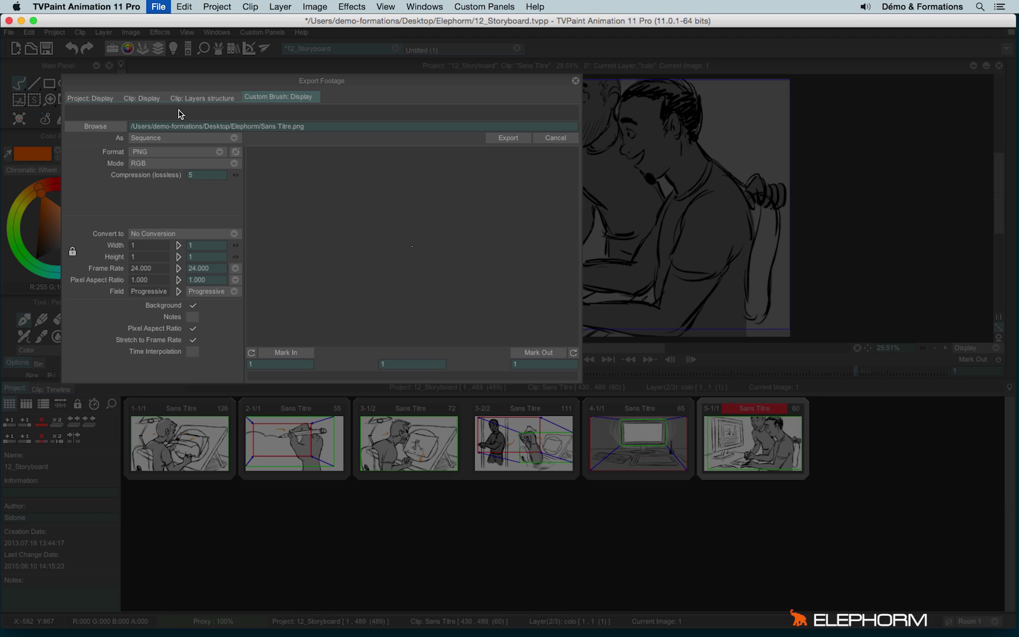
left_click(108, 98)
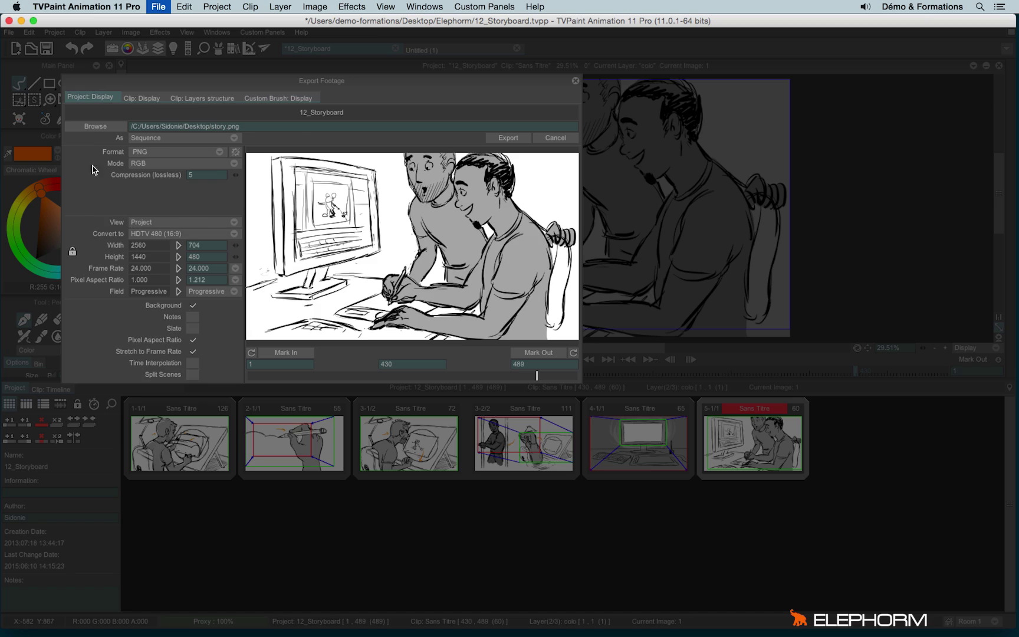
Browse for a different output folder, then cancel without changing the location
left_click(92, 130)
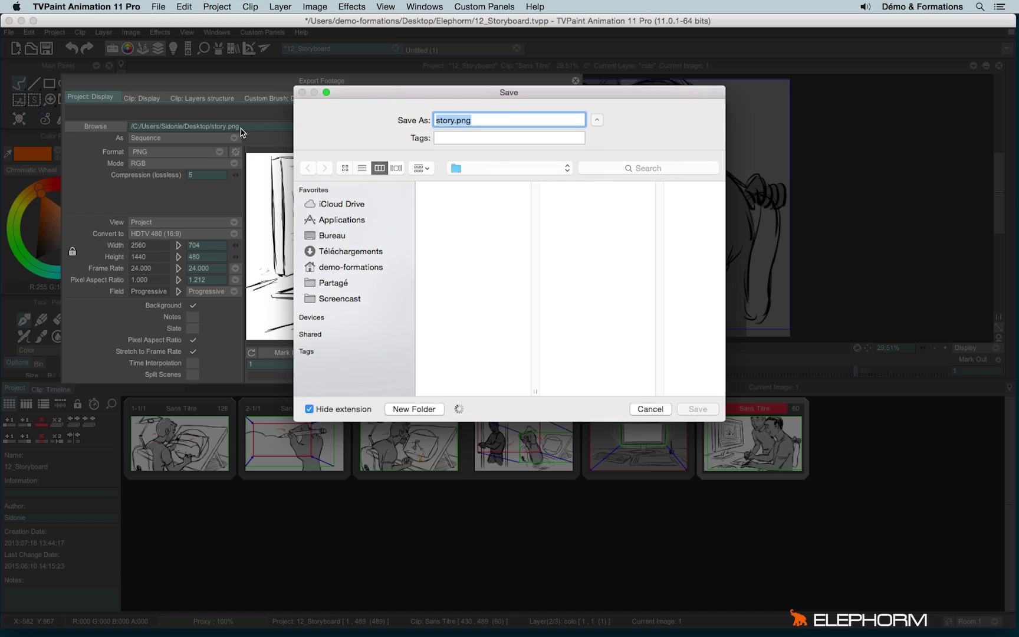
left_click(333, 266)
left_click(649, 412)
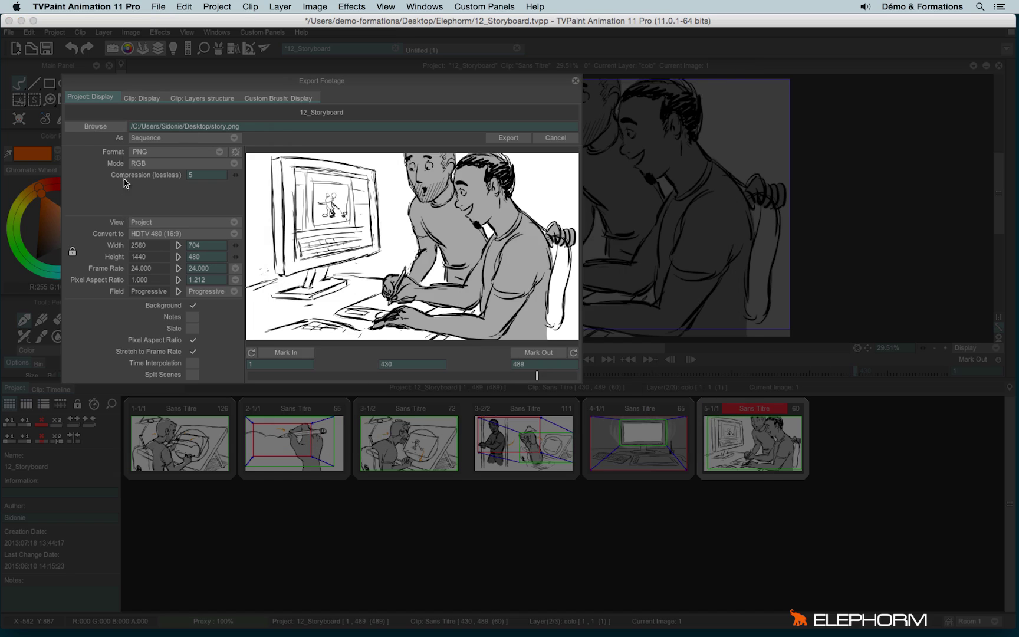
Try Single Image output, preview frame 80, then return to a Sequence export
left_click(133, 141)
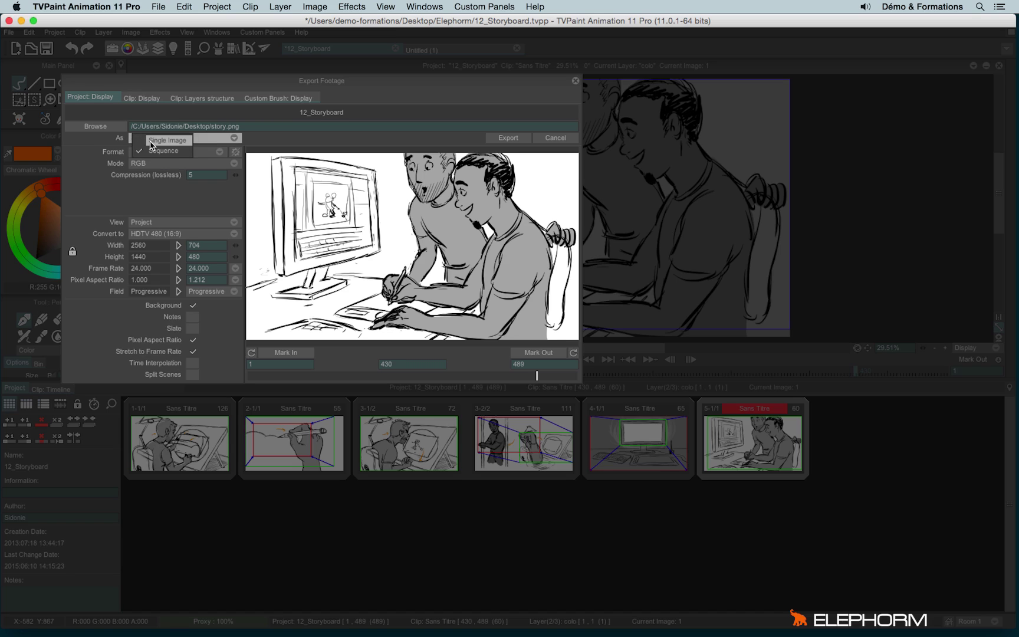
left_click(151, 143)
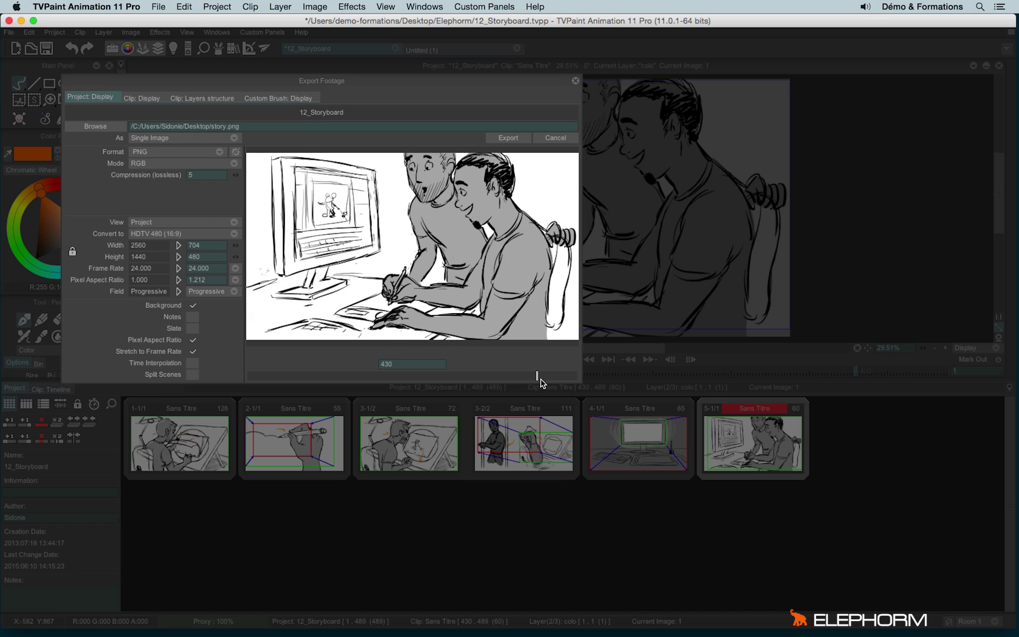
mouse_move(536, 376)
left_mouse_down()
mouse_move(271, 376)
mouse_move(492, 377)
mouse_move(300, 378)
left_mouse_up()
left_click(150, 141)
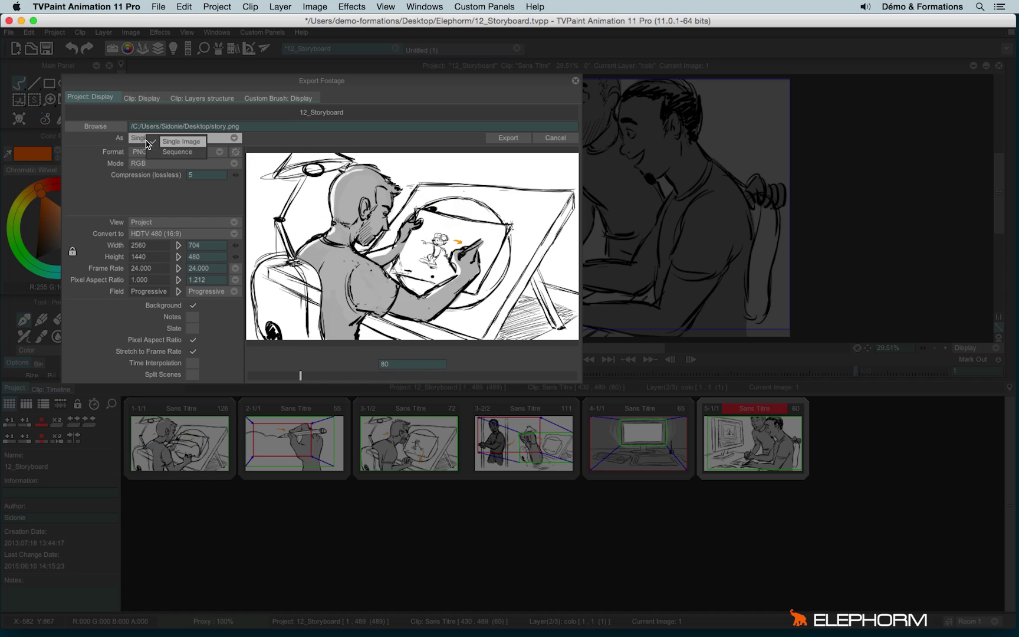
left_click(152, 149)
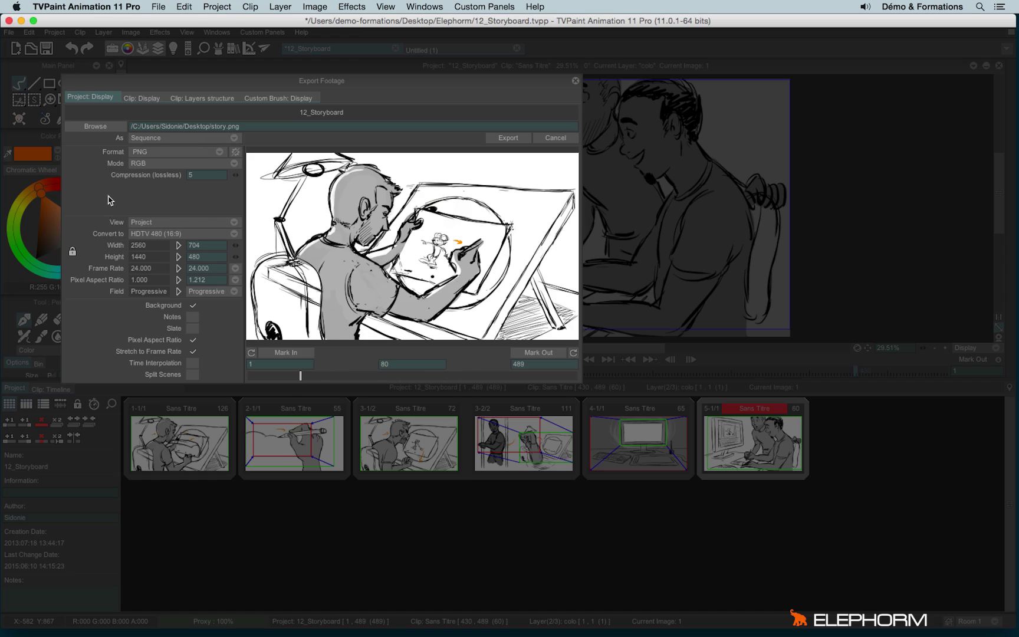
Change the export format from PNG to AVI (Internal), outputting story.avi
left_click(147, 154)
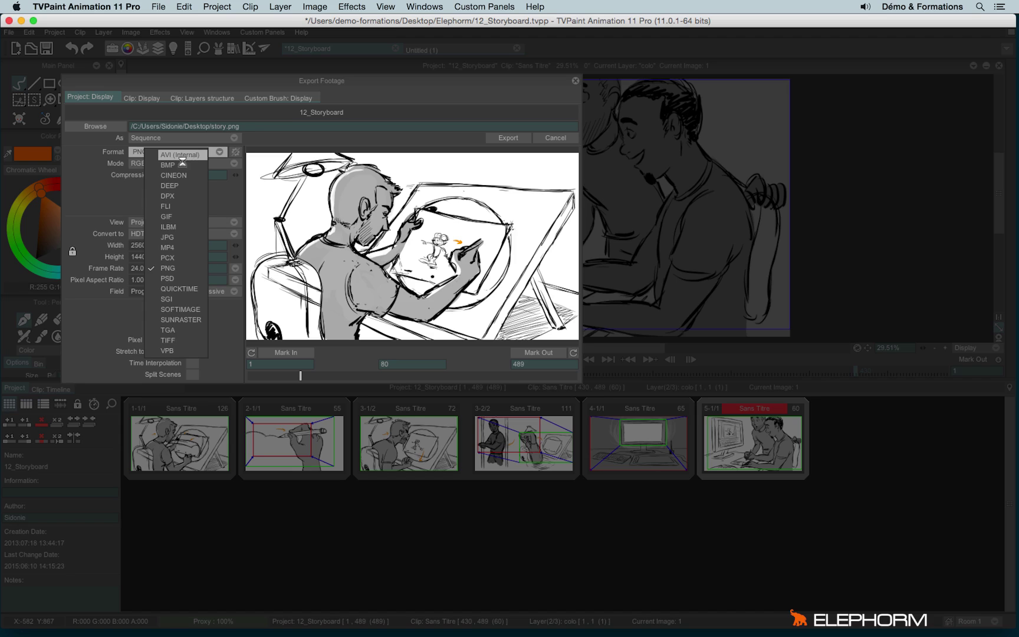
left_click(189, 157)
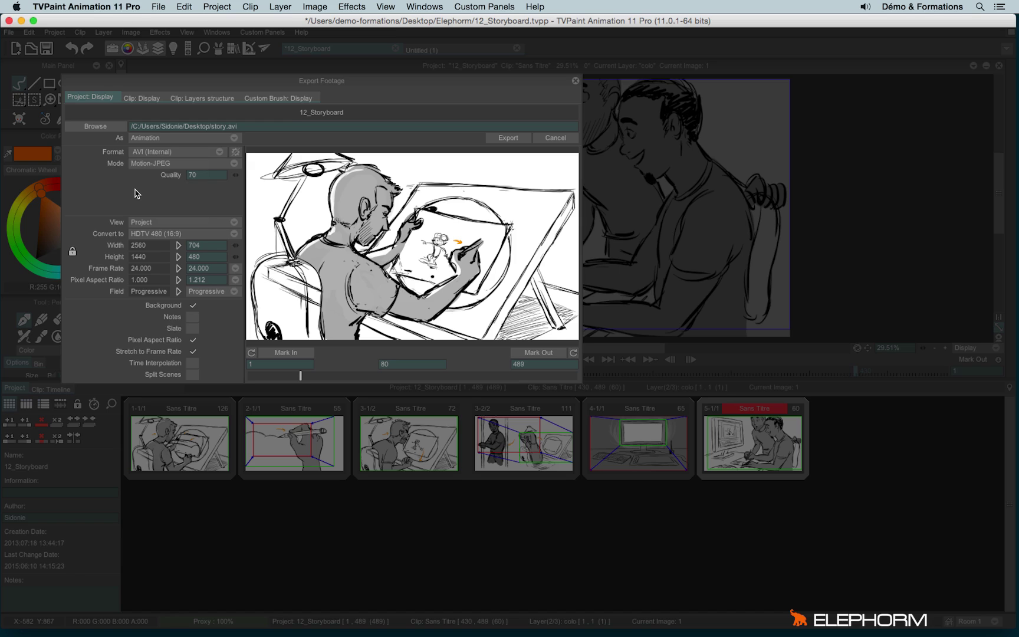
left_click(142, 155)
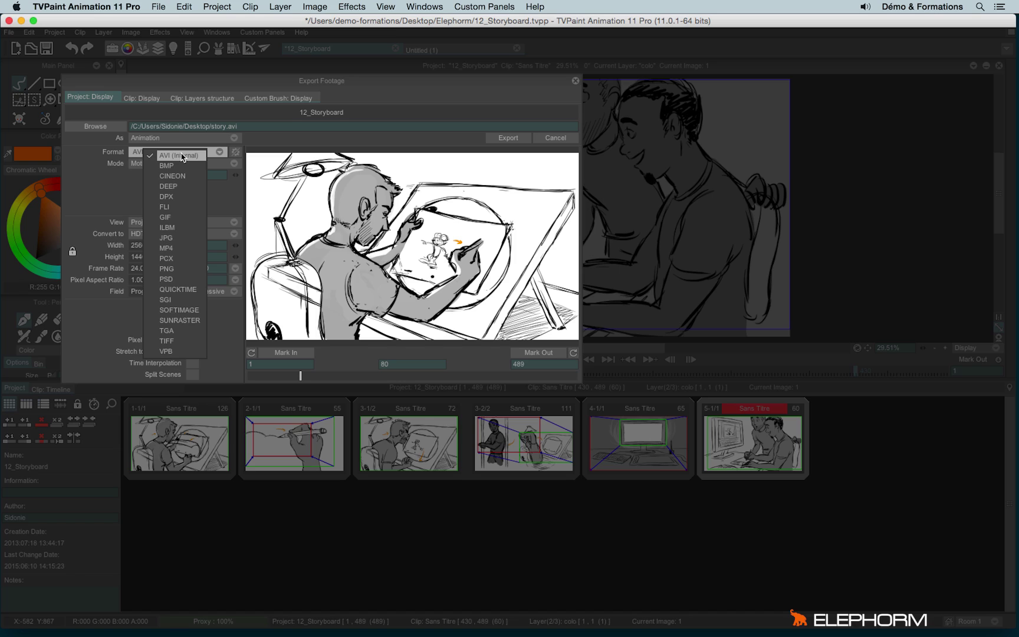
Keep AVI with Motion-JPEG compression and raise its quality from 70 to 100
left_click(182, 156)
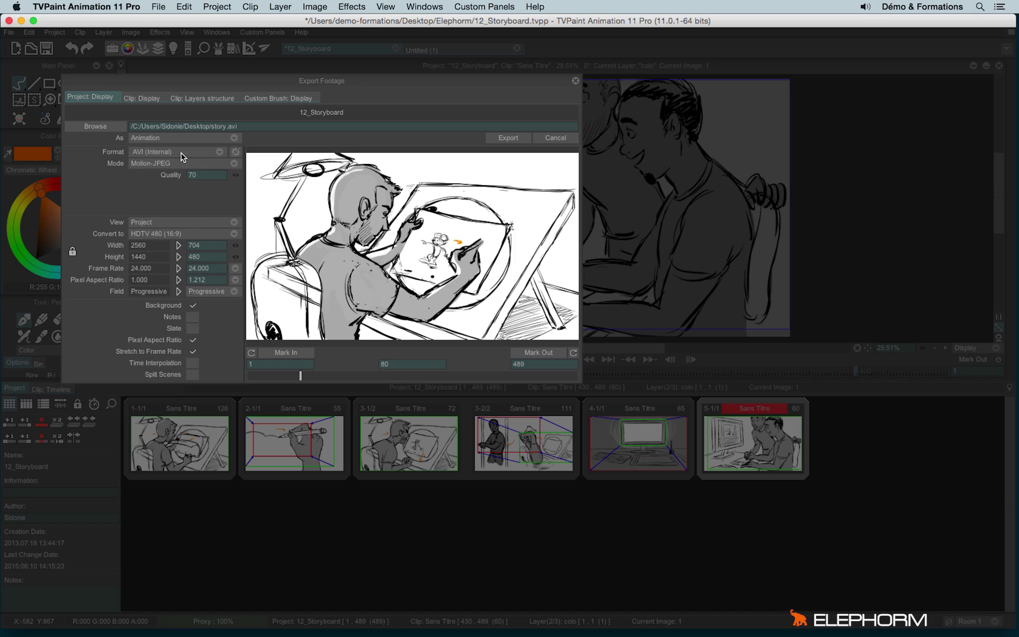
left_click(147, 164)
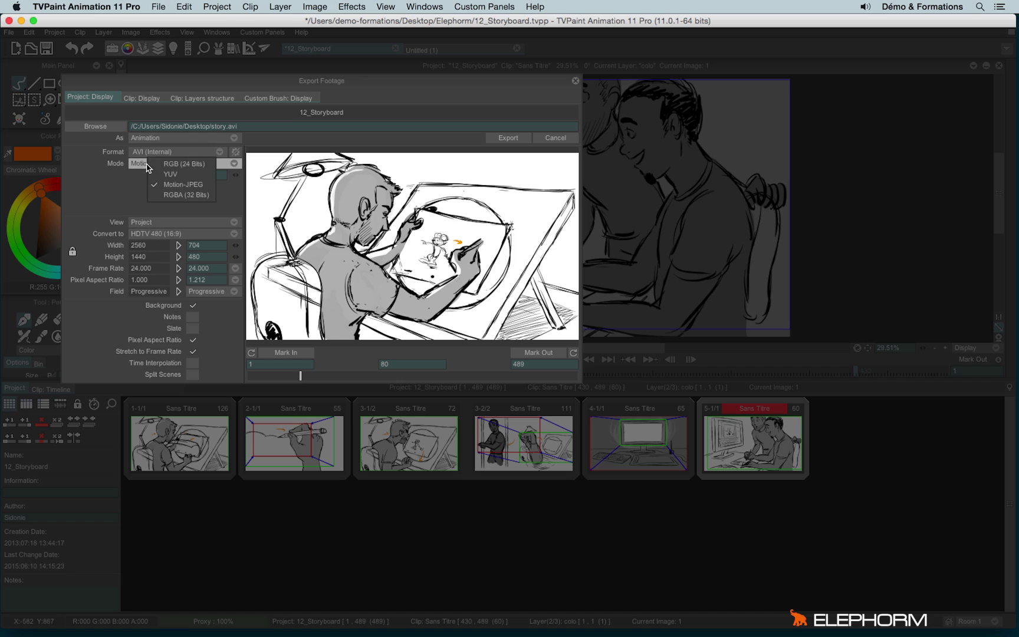
left_click(183, 183)
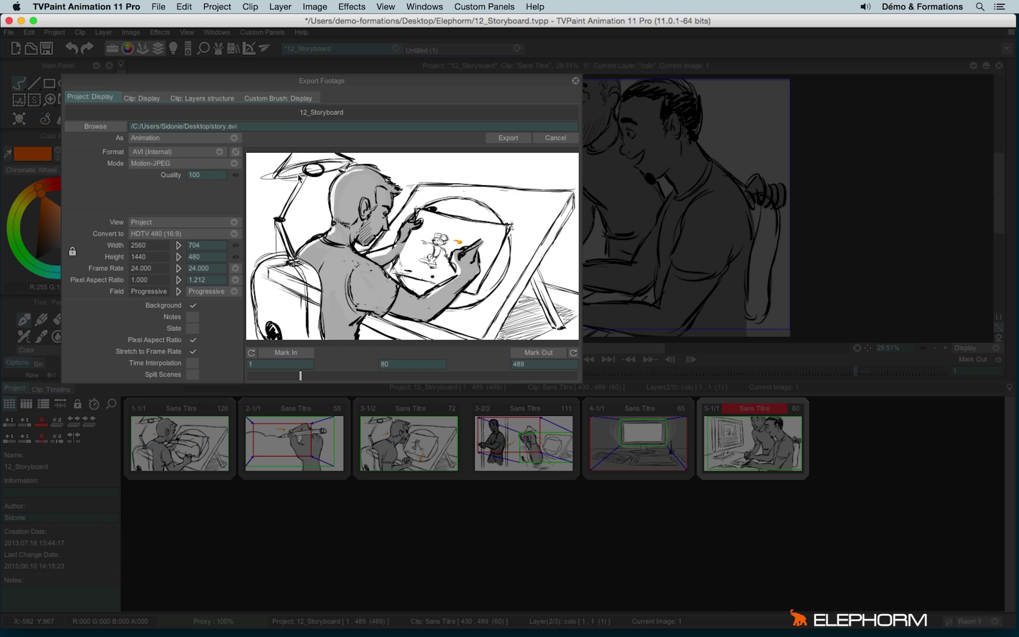
left_click_drag(236, 175, 376, 174)
left_click(180, 155)
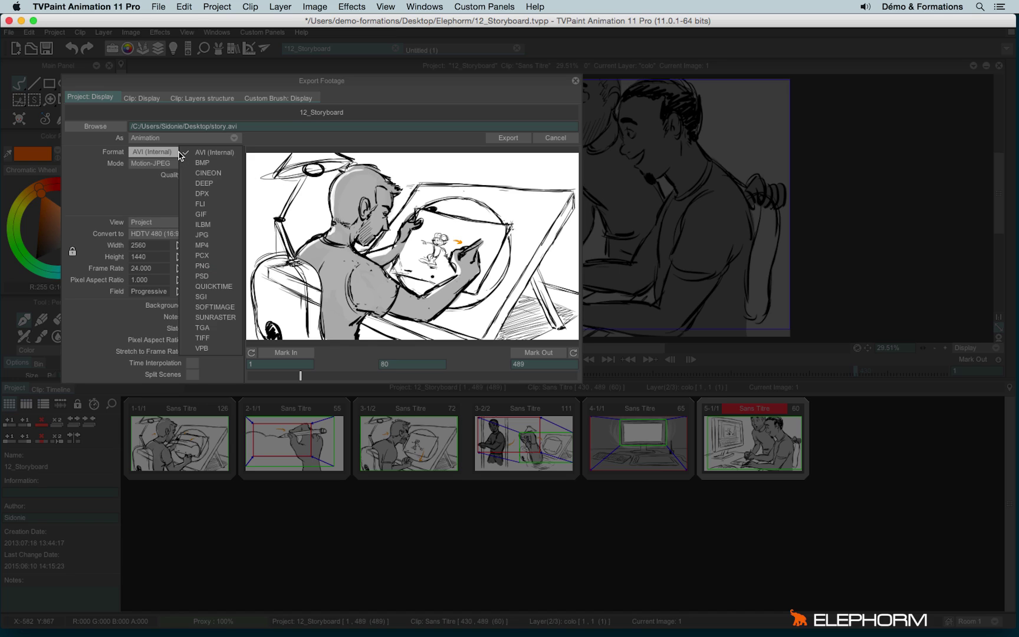
Switch back to PNG in RGBA (32 Bits) mode with the Background option unticked
left_click(213, 267)
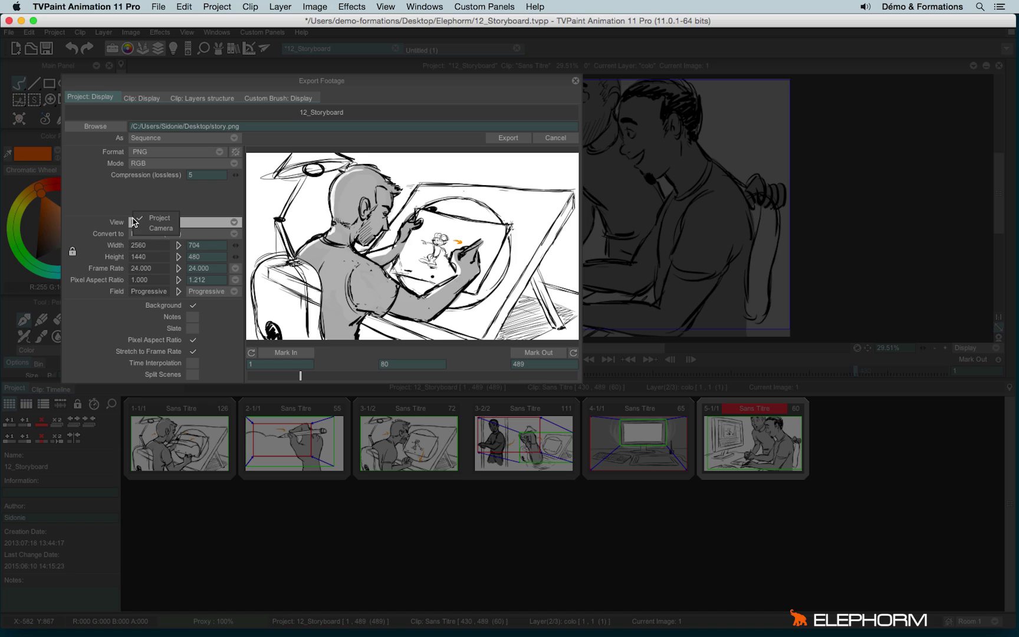
left_click(149, 165)
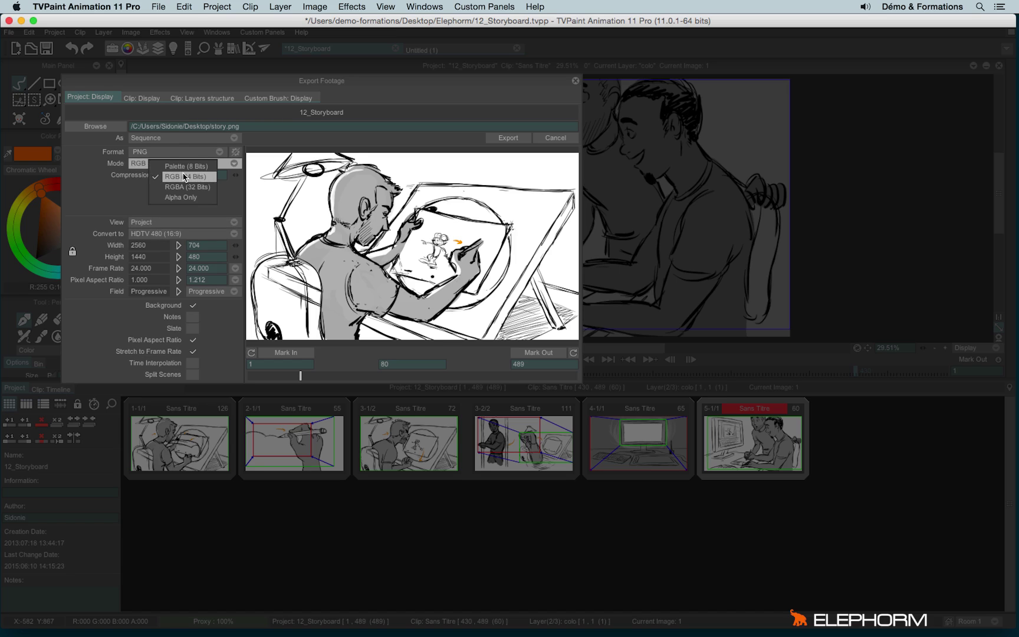
left_click(210, 190)
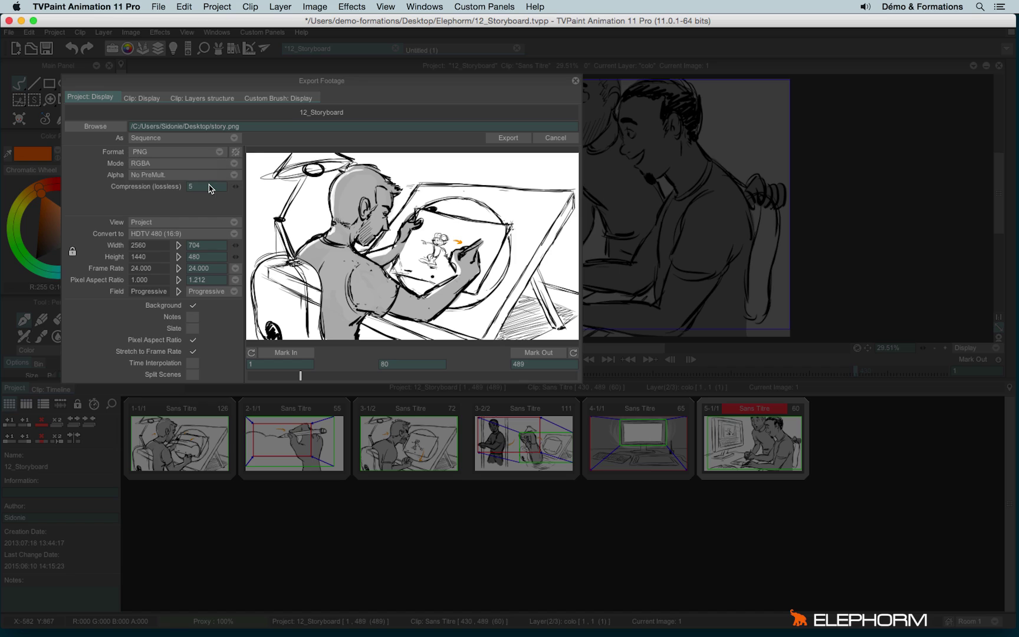
left_click(193, 305)
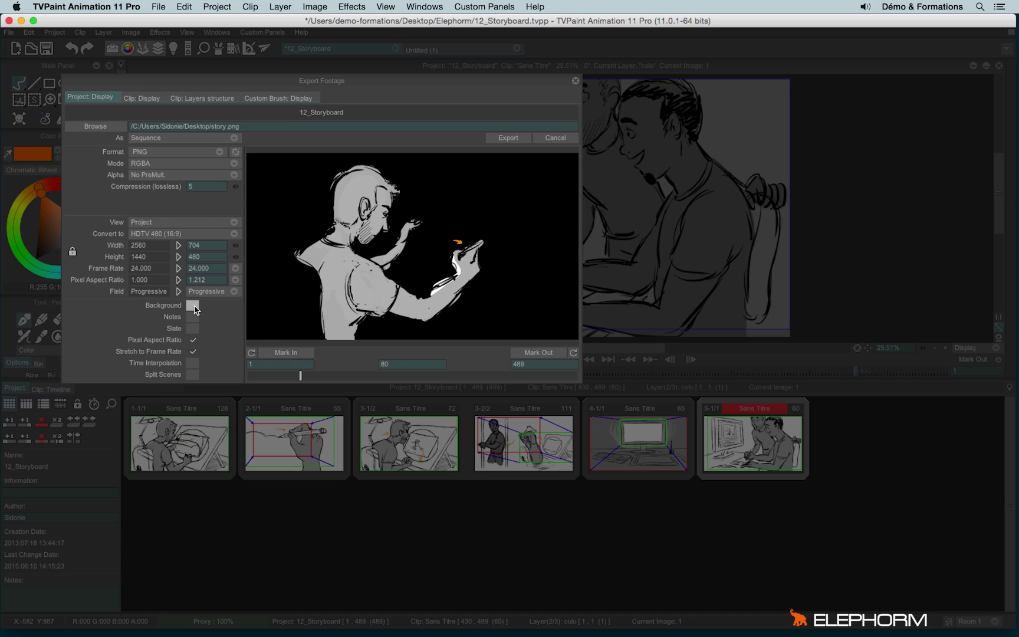
left_click(193, 306)
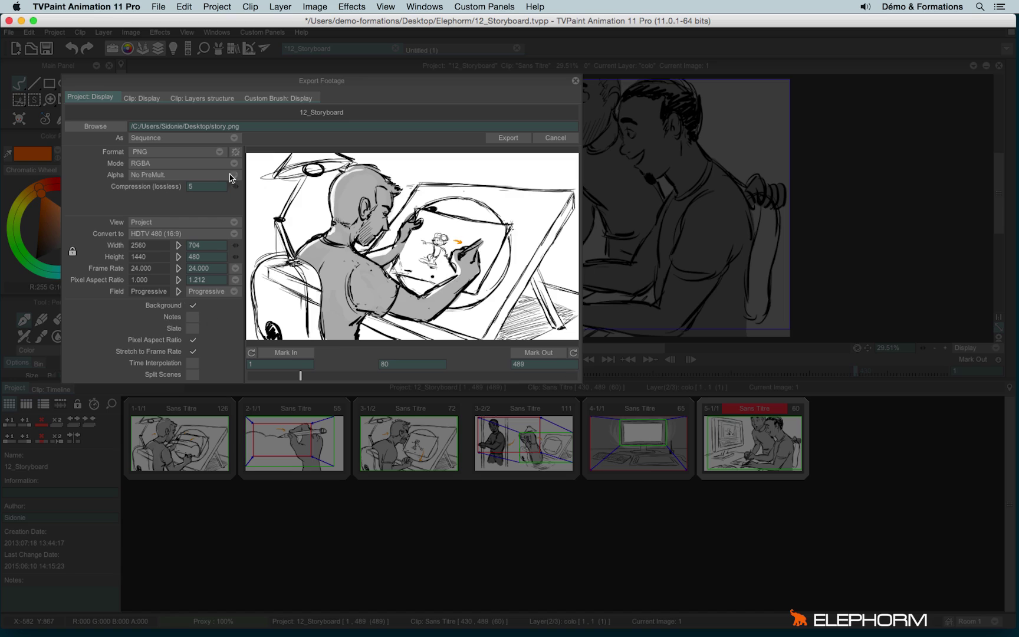
left_click(192, 305)
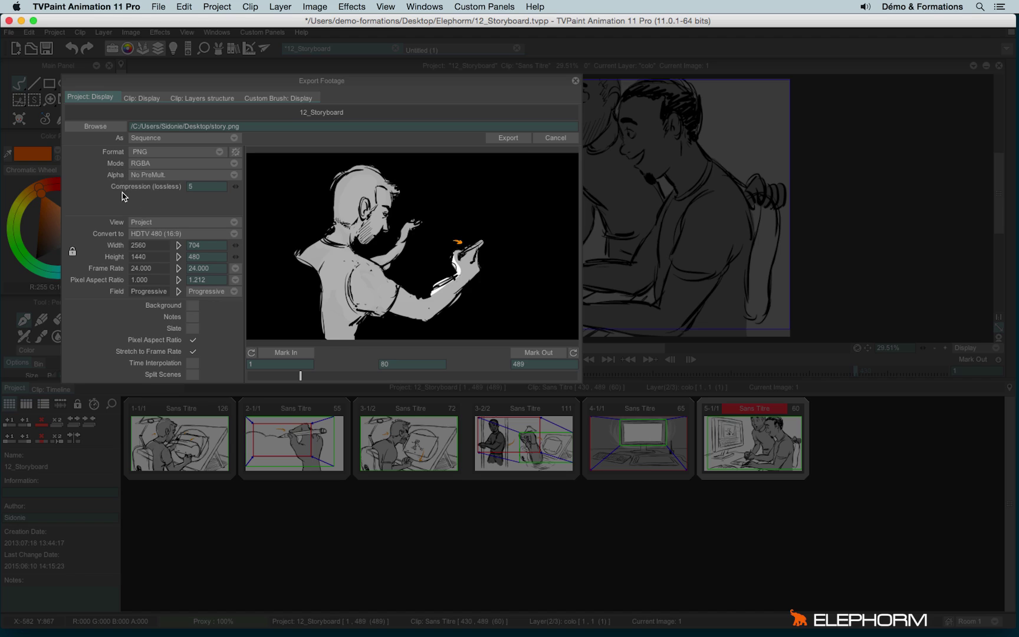
left_click(142, 178)
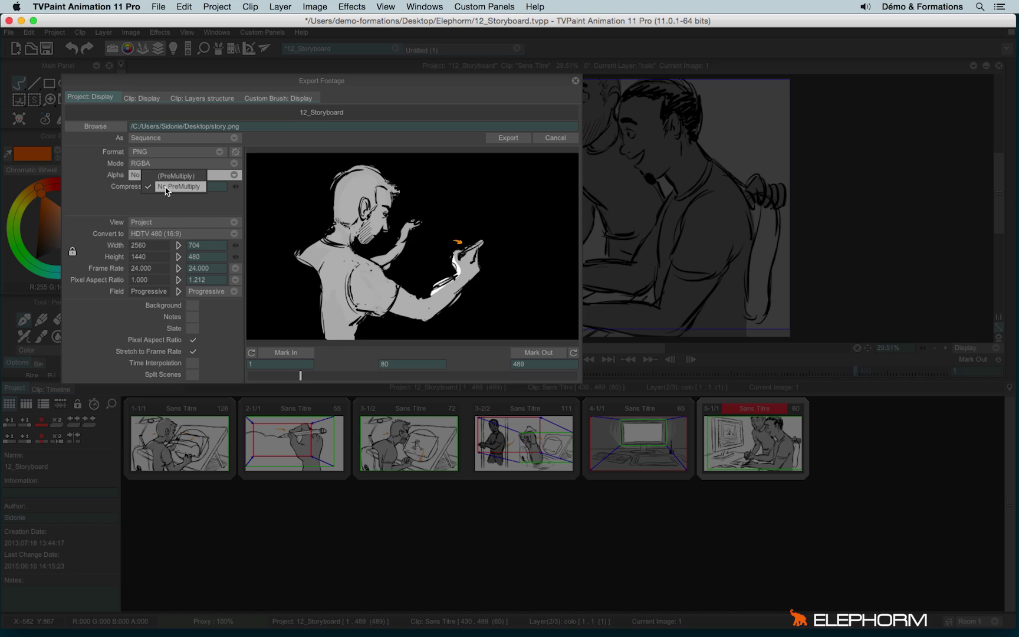
left_click(167, 189)
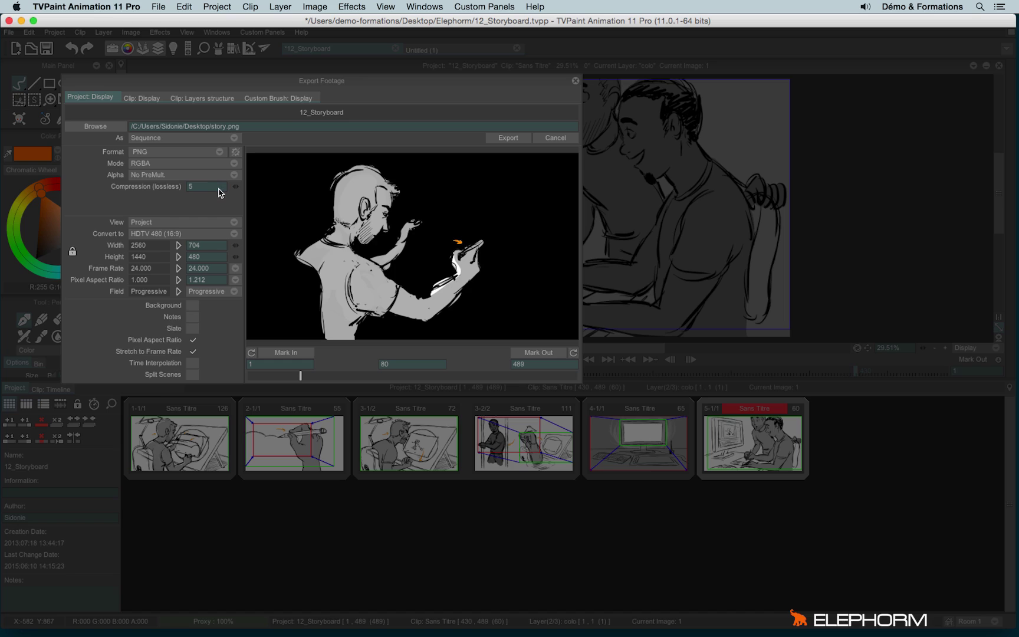
Drag the PNG lossless compression down to 1, then up to 10
left_click_drag(236, 188, 172, 191)
left_click_drag(236, 186, 435, 185)
Tick Background so the story.png preview shows the full drawing-table scene
left_click(192, 305)
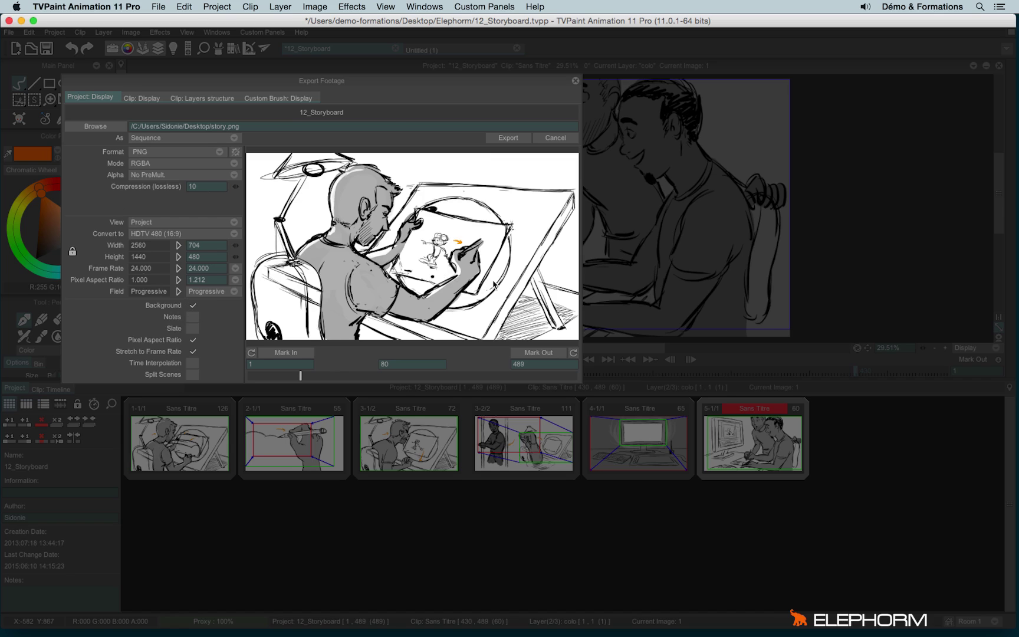
Set the export View to Camera for a custom 720×405 output at pixel ratio 1.000
left_click(149, 222)
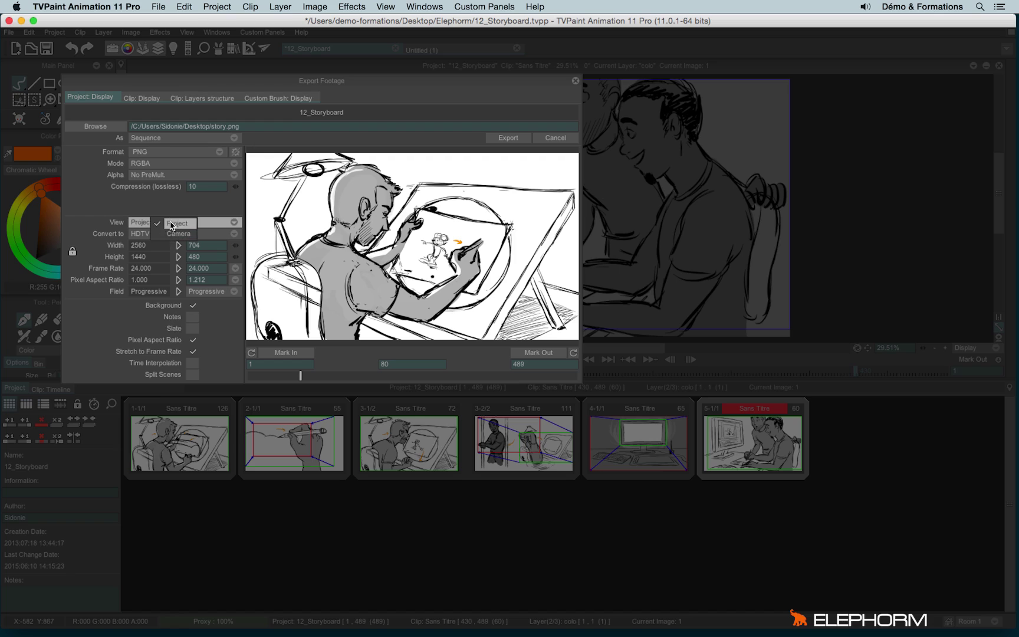
left_click(173, 223)
mouse_move(273, 380)
left_mouse_down()
mouse_move(510, 388)
mouse_move(479, 388)
left_mouse_up()
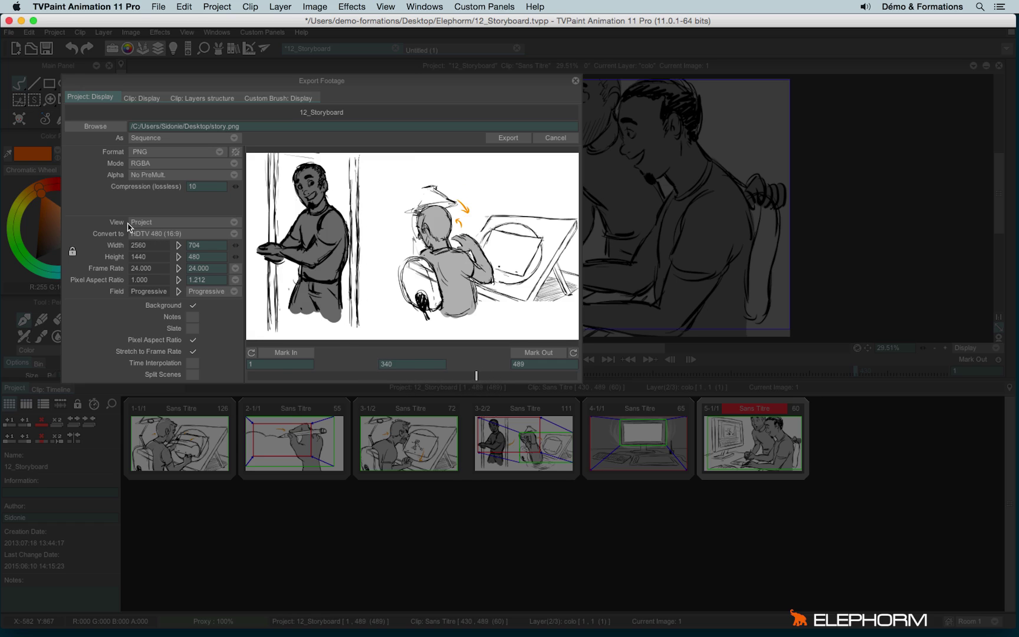
left_click(158, 227)
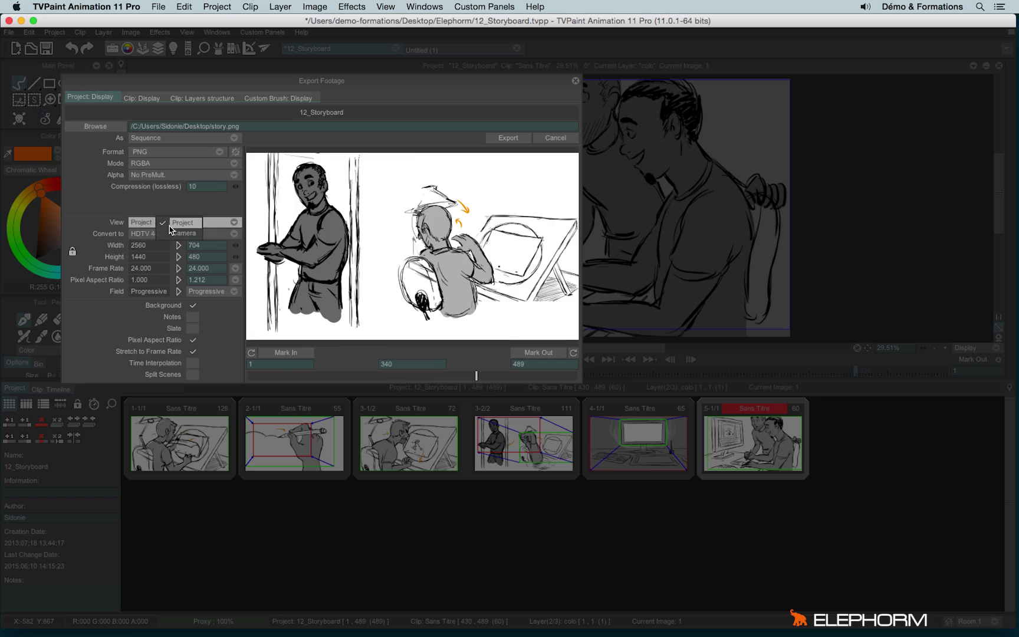
left_click(183, 233)
mouse_move(476, 375)
left_mouse_down()
mouse_move(416, 378)
mouse_move(505, 389)
mouse_move(383, 385)
left_mouse_up()
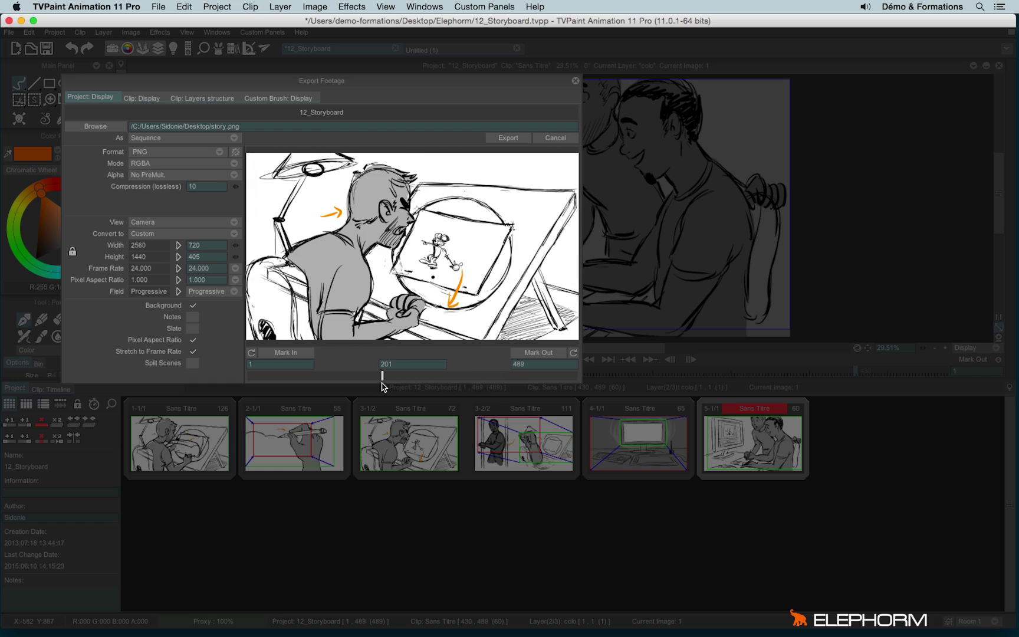
Turn on pixel aspect ratio correction and set the View back to Project
left_click(192, 339)
left_click(200, 222)
left_click(209, 223)
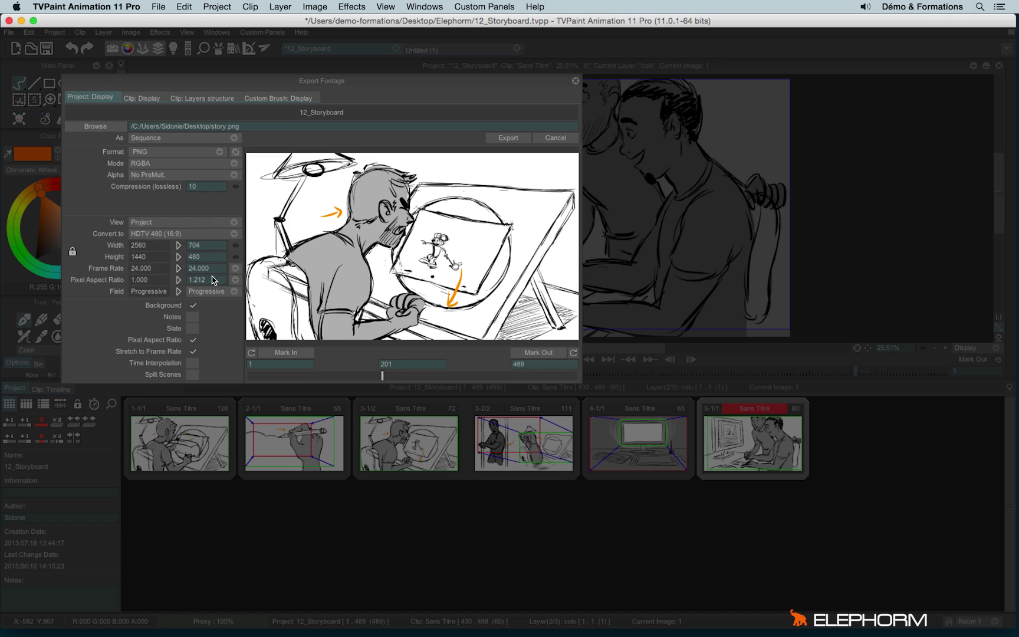
Try No Conversion, then convert the export to VGA at 640×480 and 30 fps
left_click(227, 236)
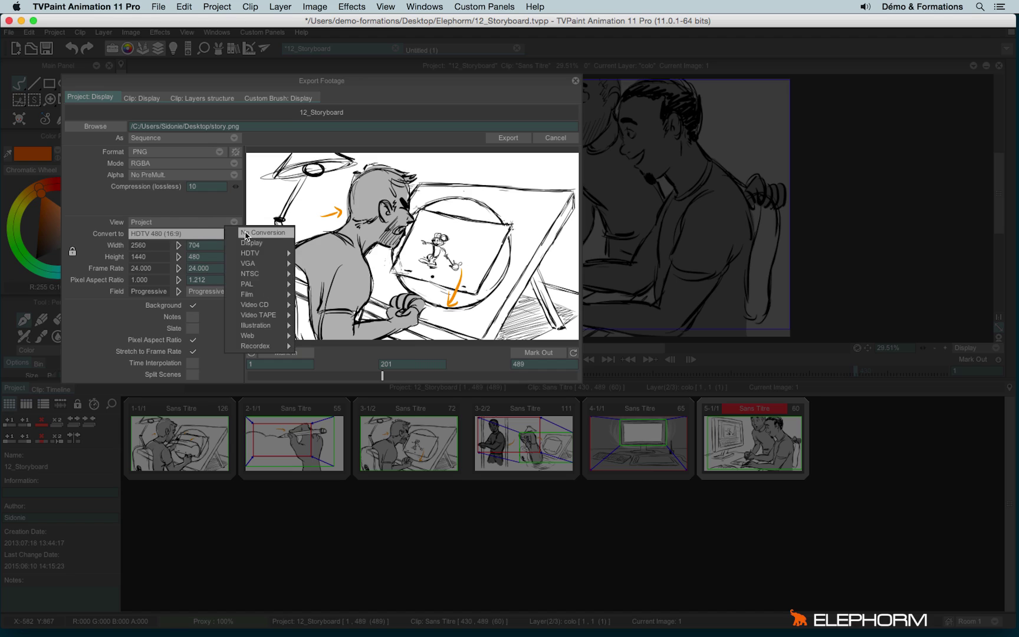
left_click(245, 235)
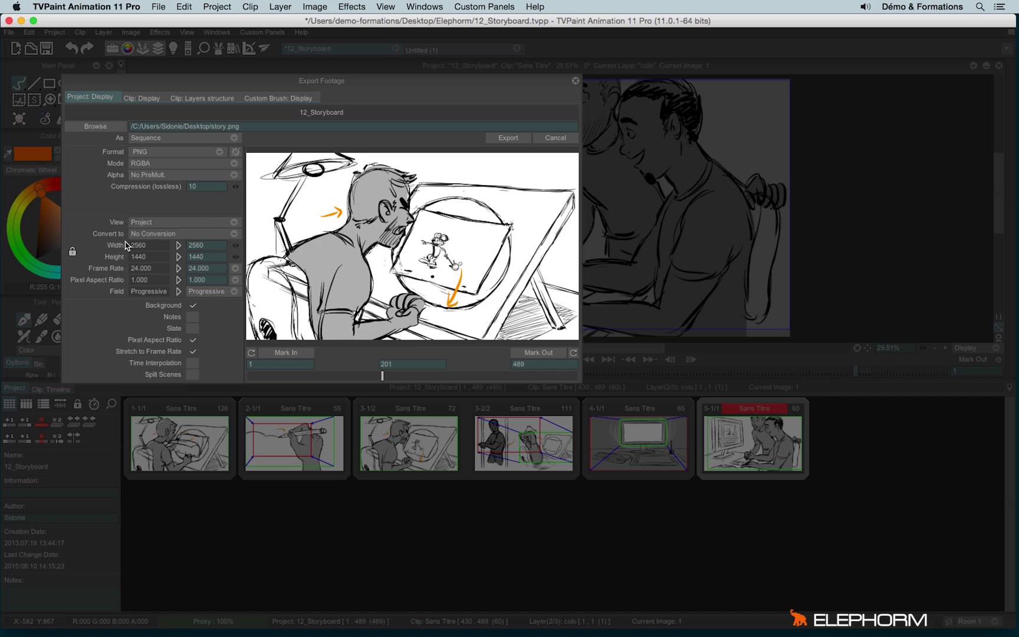
left_click(221, 236)
left_click(318, 277)
left_click(188, 233)
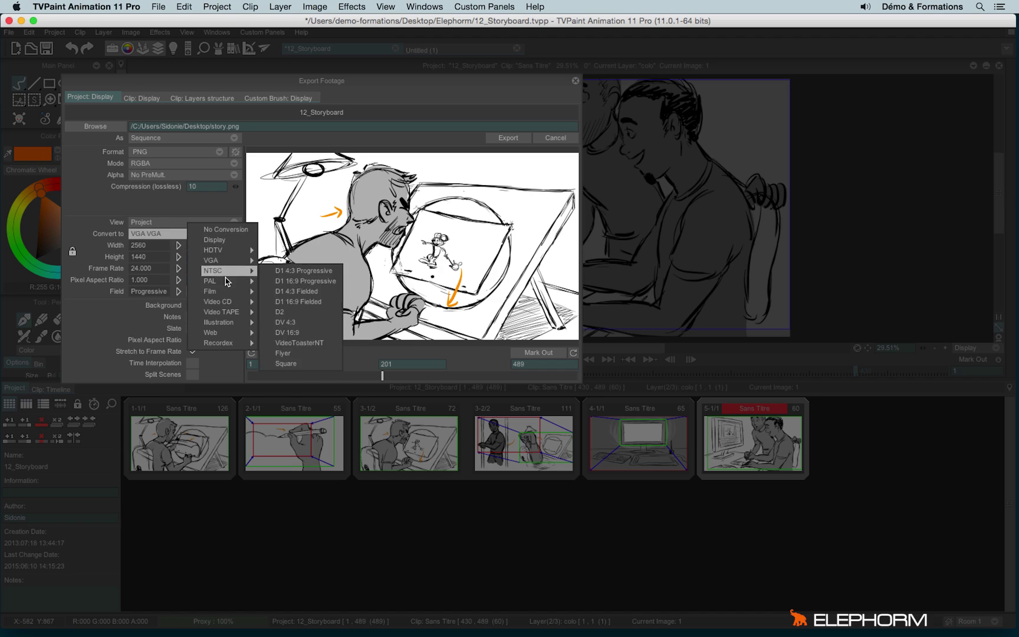
Convert to PAL D1 4:3 Fielded (720×576, 25 fps) with pixel aspect and frame-rate stretching on
left_click(301, 301)
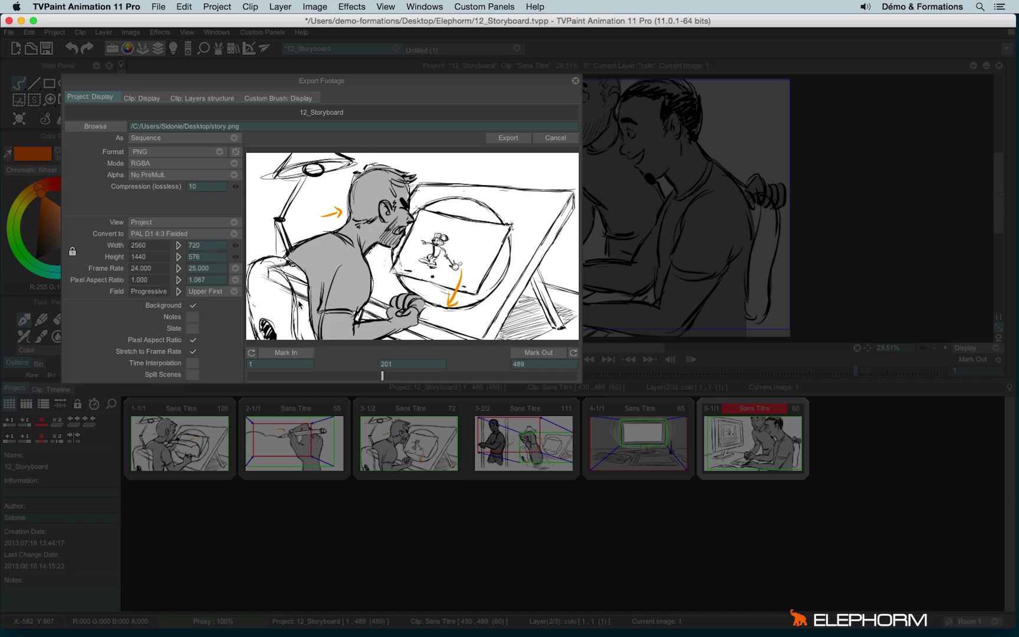
left_click(193, 341)
left_click(209, 270)
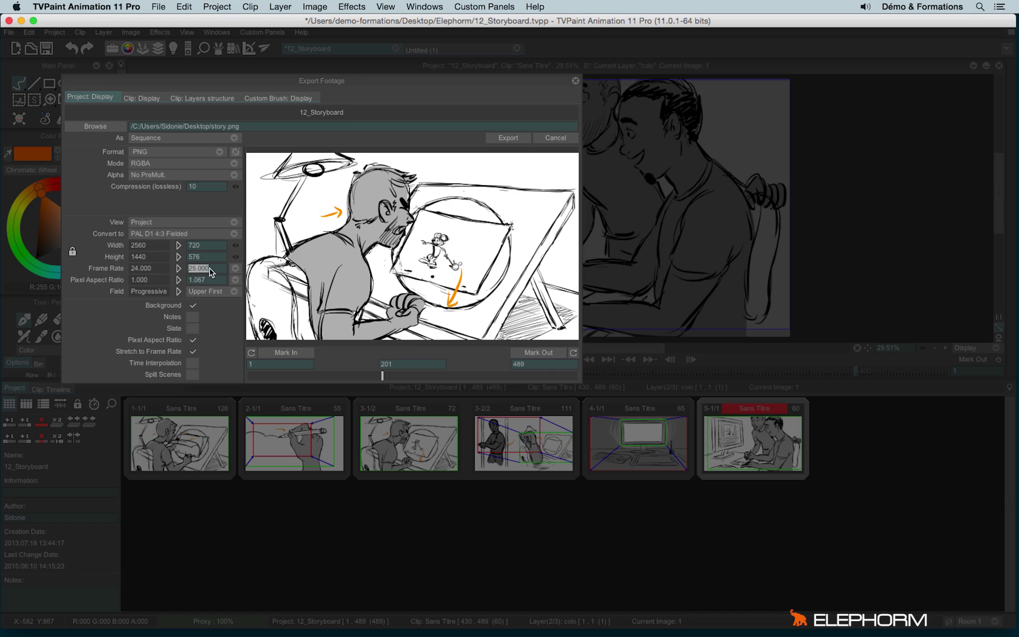
left_click(194, 352)
left_click(192, 351)
Enable Time Interpolation and convert the export to NTSC D1 4:3 Fielded (720×486, 29.970 fps, lower field first)
left_click(192, 364)
left_click(219, 234)
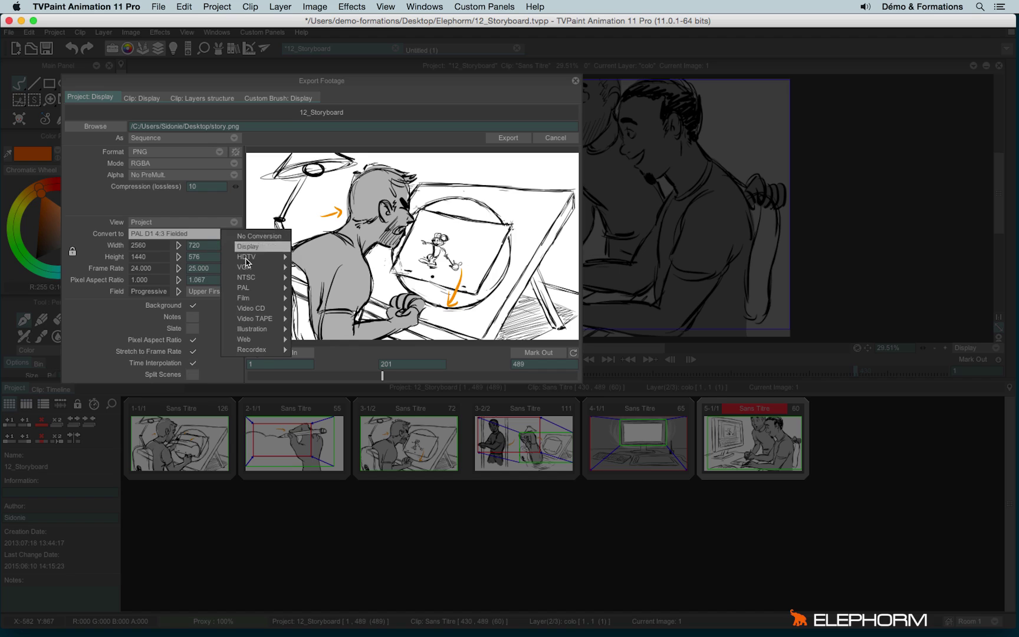
mouse_move(259, 277)
left_click(331, 298)
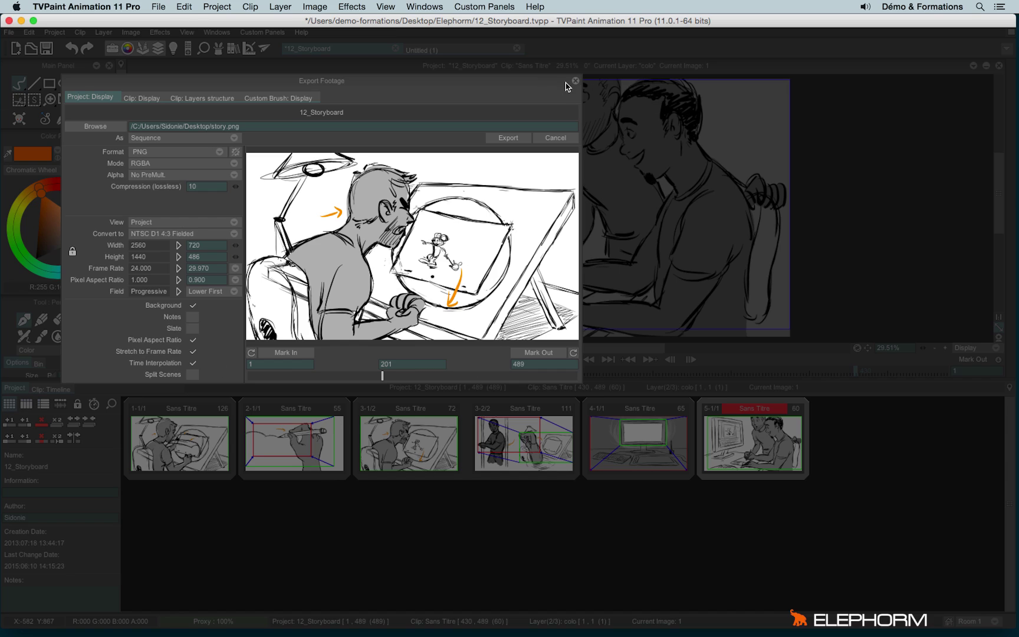
Close Export Footage, open clip 1-1/1's layer timeline, and dismiss the Increase Layer Length dialog
left_click(575, 80)
double_click(183, 445)
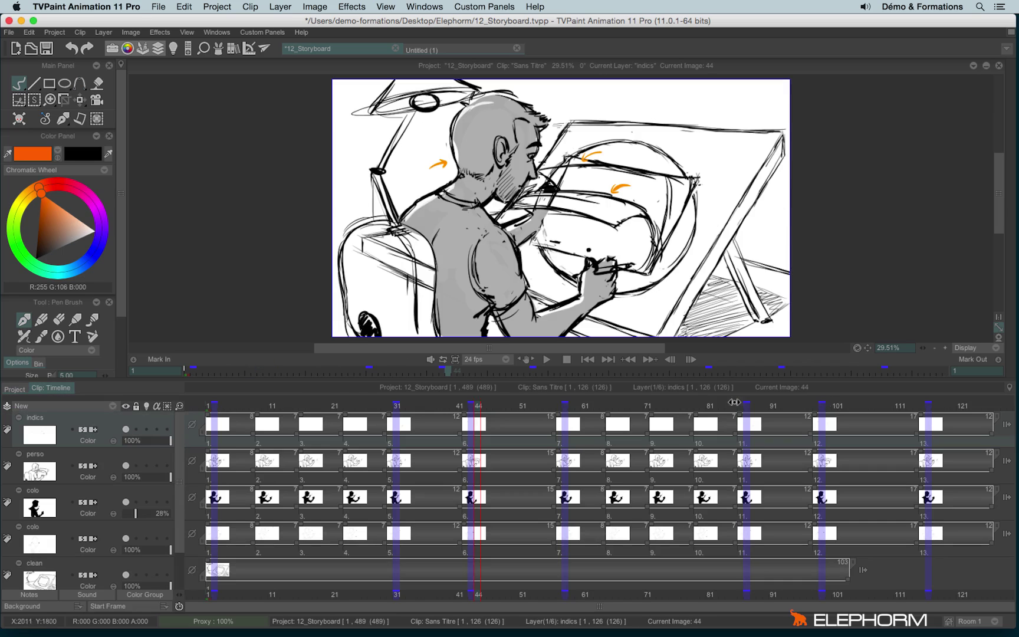
left_click_drag(1007, 424, 1017, 414)
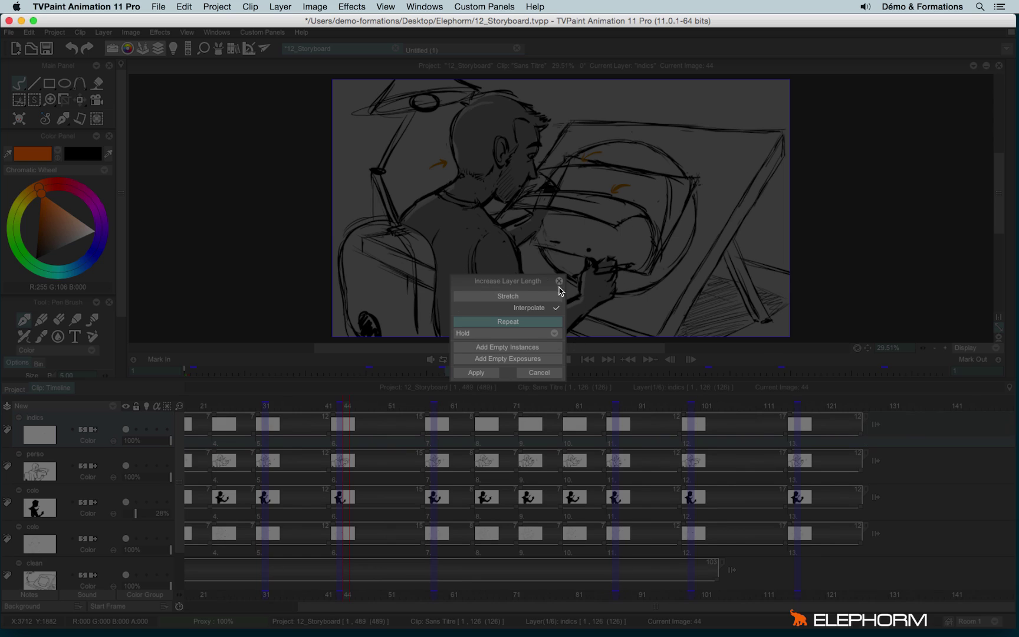
left_click(559, 282)
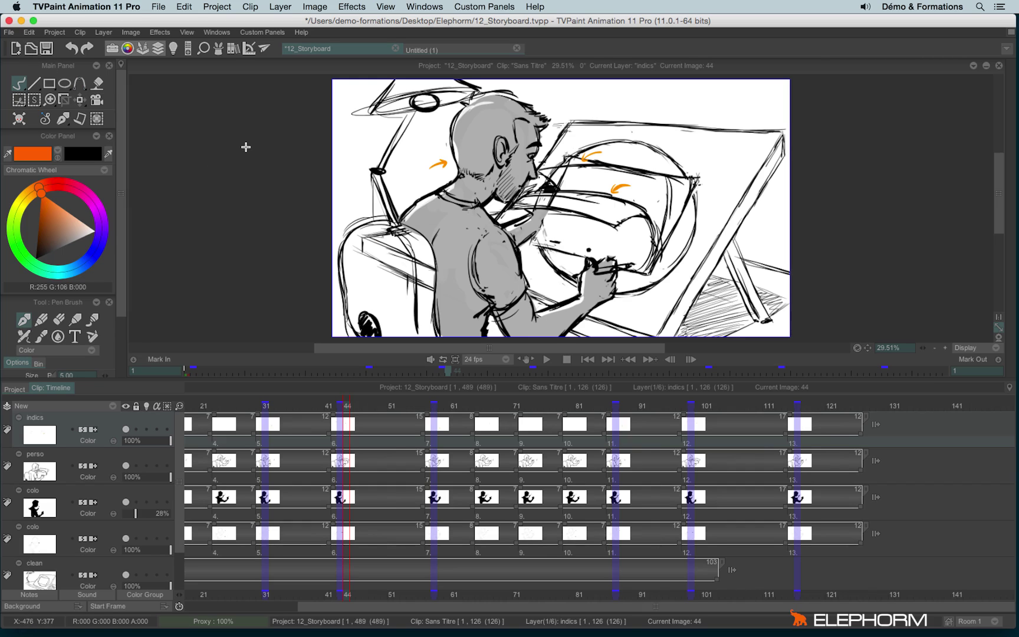
In Project: Display, set the export frame rate to 15 with Time Interpolation off
key("ctrl+e")
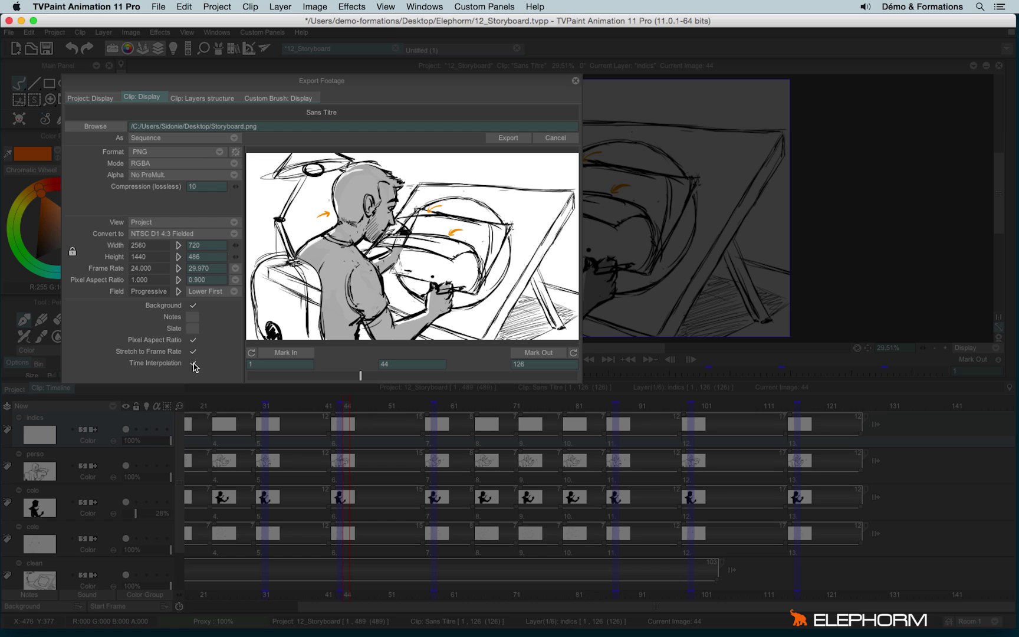
left_click(88, 97)
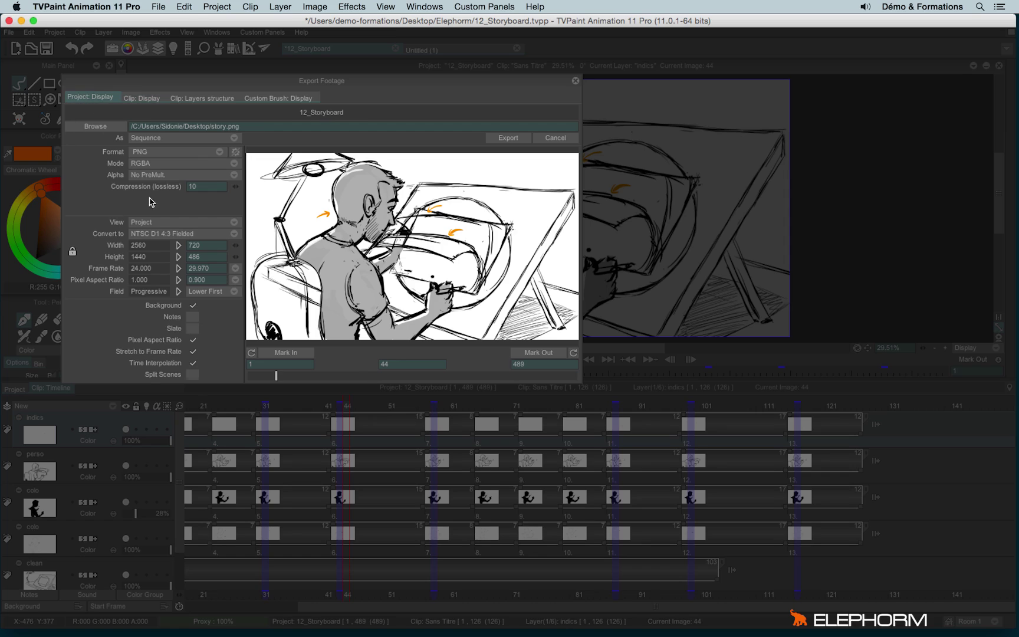
left_click(192, 364)
left_click(235, 268)
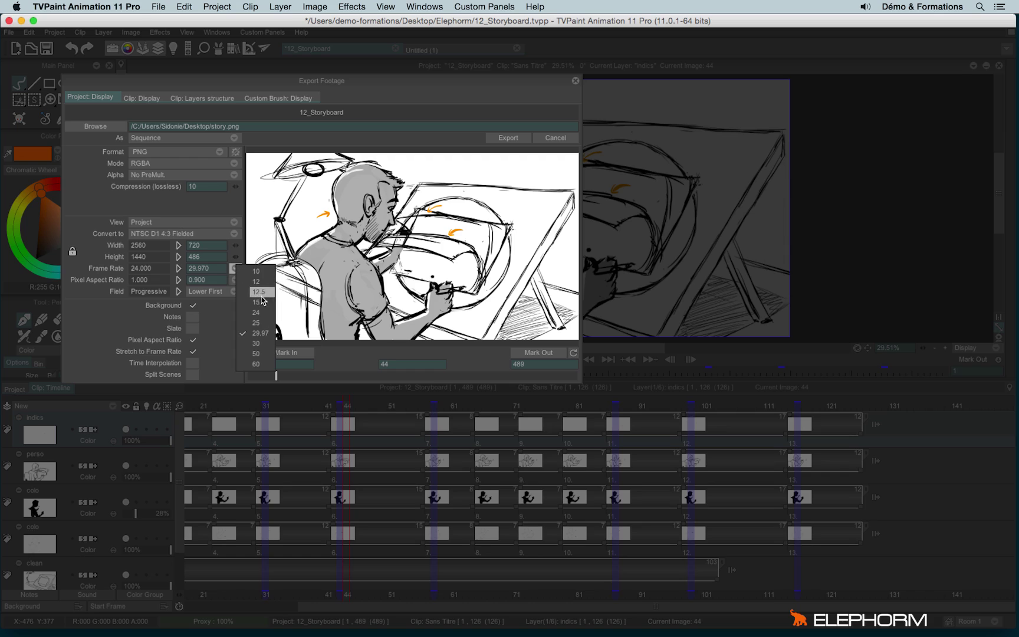
left_click(263, 304)
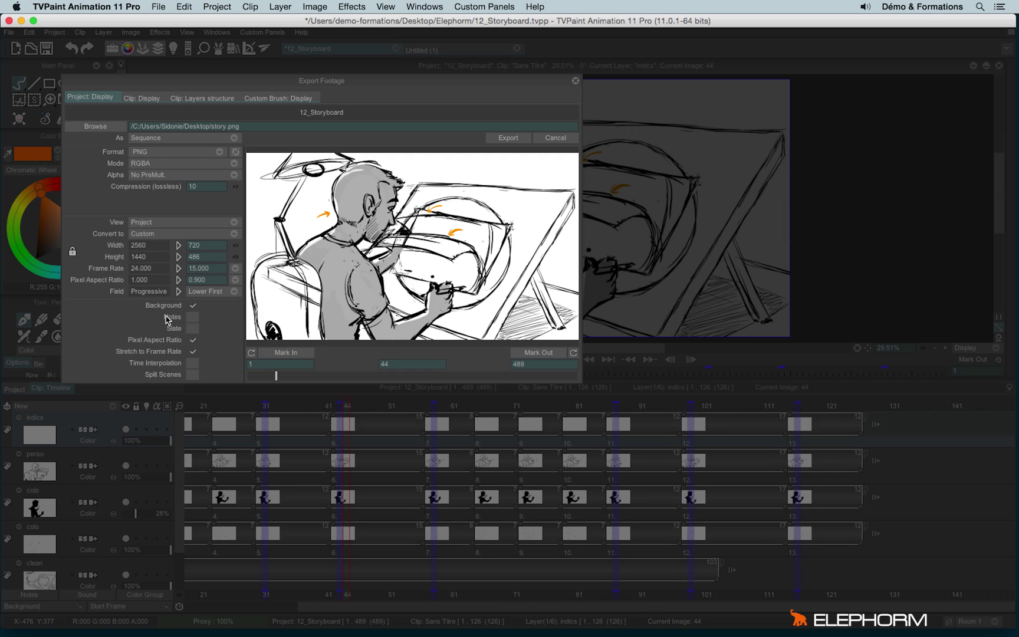
left_click(196, 362)
left_click(194, 363)
Close the export settings, show all project clips, and reopen File > Export to...
left_click(576, 82)
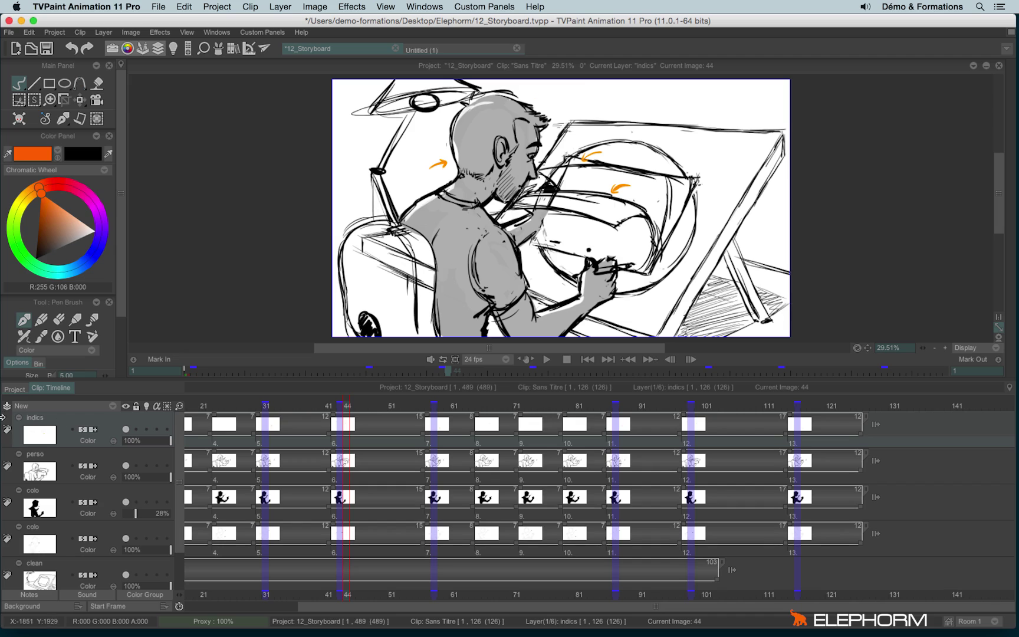
left_click(15, 388)
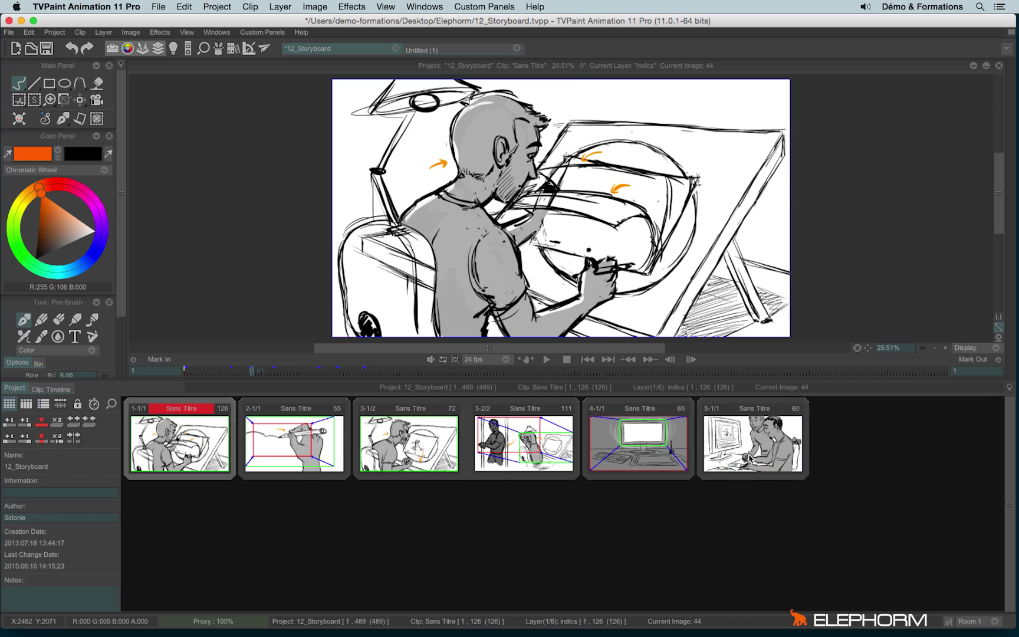
left_click(10, 32)
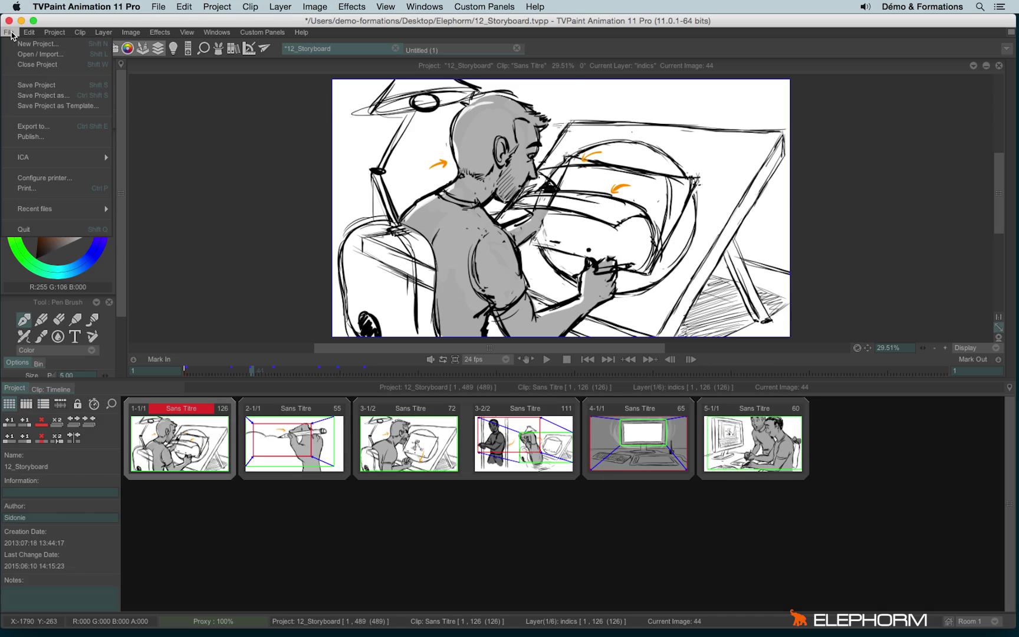
left_click(34, 126)
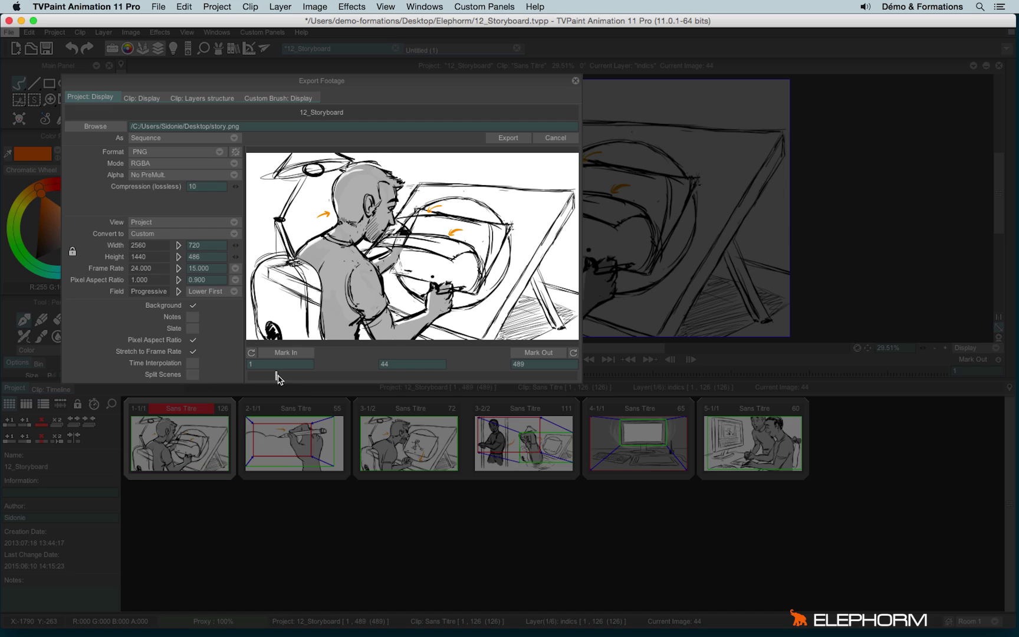
Mark the export range from frame 105 in to frame 173 out
mouse_move(276, 373)
left_mouse_down()
mouse_move(454, 382)
mouse_move(283, 372)
left_mouse_up()
mouse_move(280, 375)
left_mouse_down()
mouse_move(268, 378)
mouse_move(564, 398)
mouse_move(318, 383)
mouse_move(364, 377)
left_mouse_up()
left_click(285, 352)
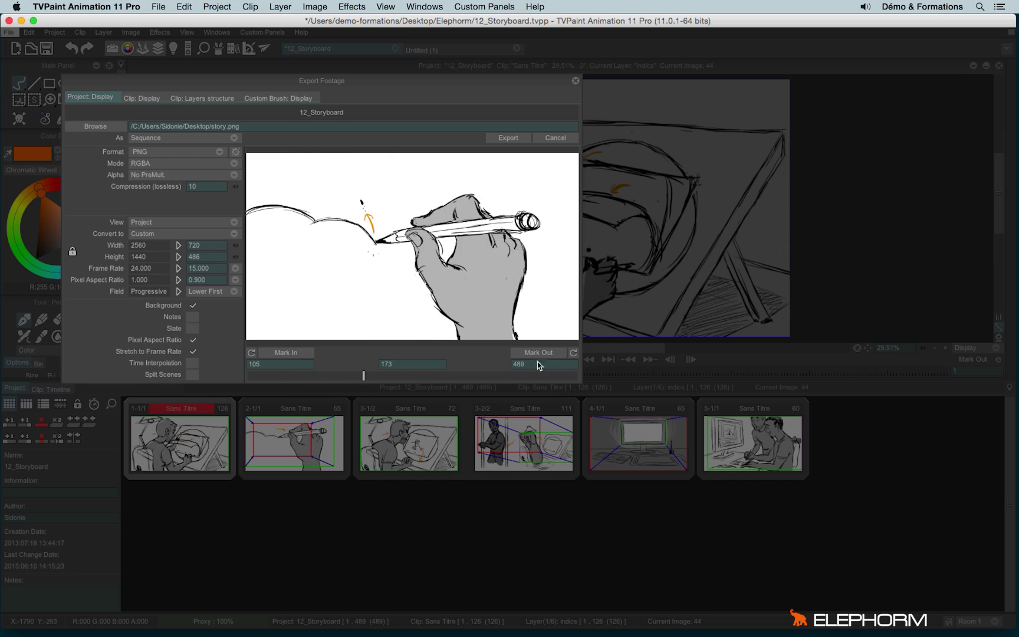
left_click(538, 352)
Compare the Clip: Display and Project: Display tabs, ending on Sans Titre's clip settings (frames 1–126)
left_click(151, 98)
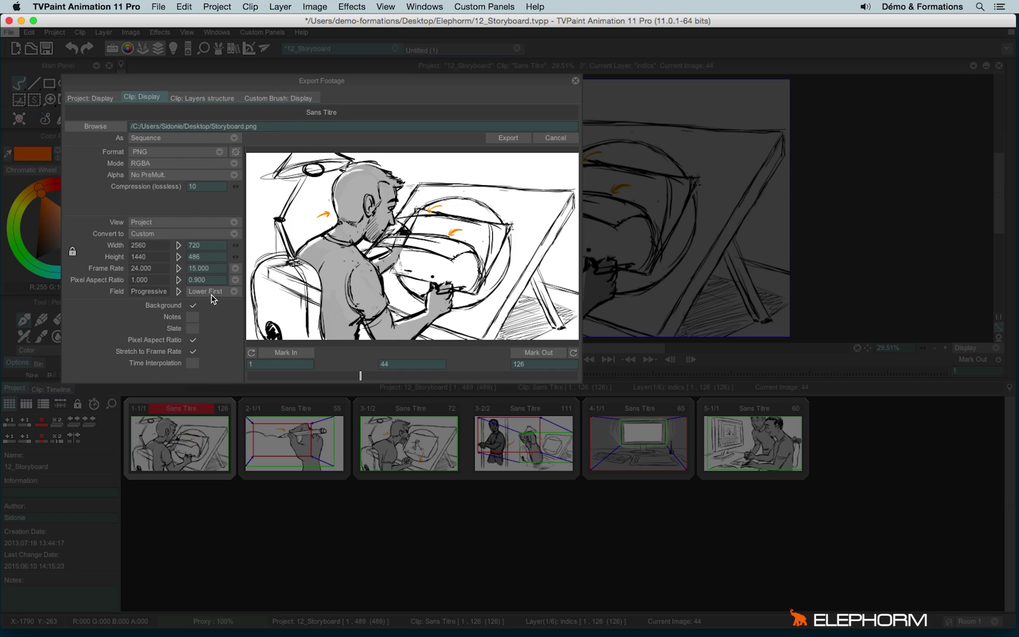
left_click(91, 99)
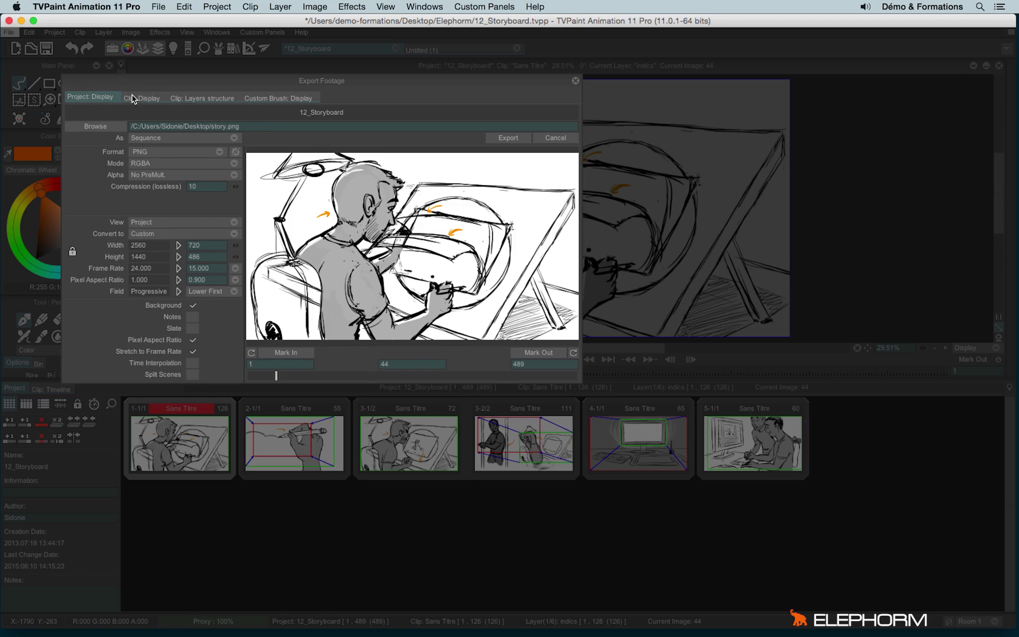
left_click(134, 99)
left_click(91, 99)
left_click(139, 97)
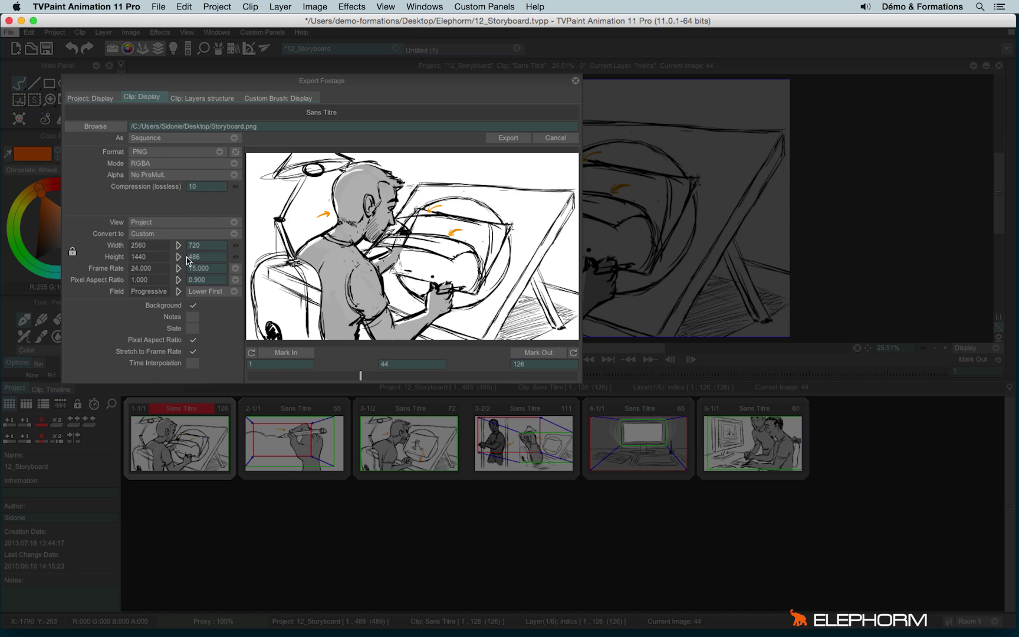
left_click(99, 99)
left_click(140, 97)
On Project: Display, tick Notes and scrub the preview to check the notes strip
left_click(100, 97)
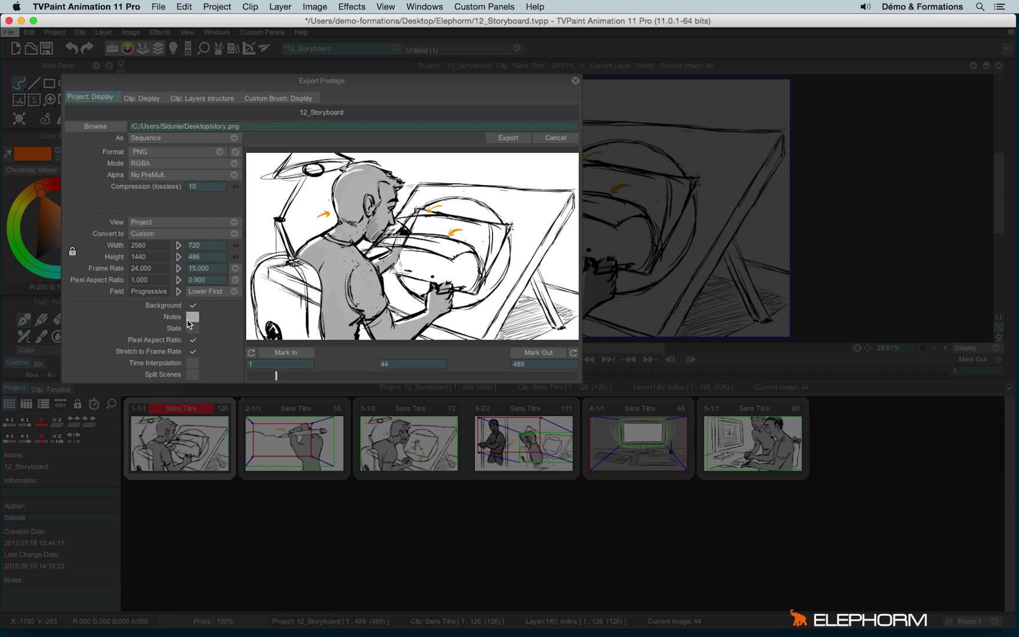
left_click(189, 317)
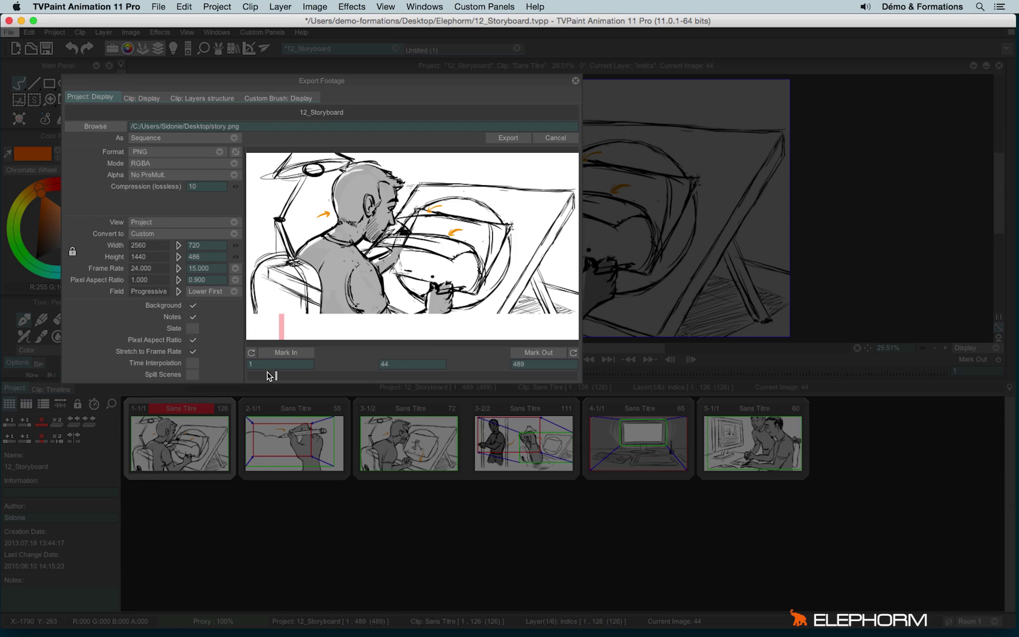
left_click_drag(277, 376, 371, 376)
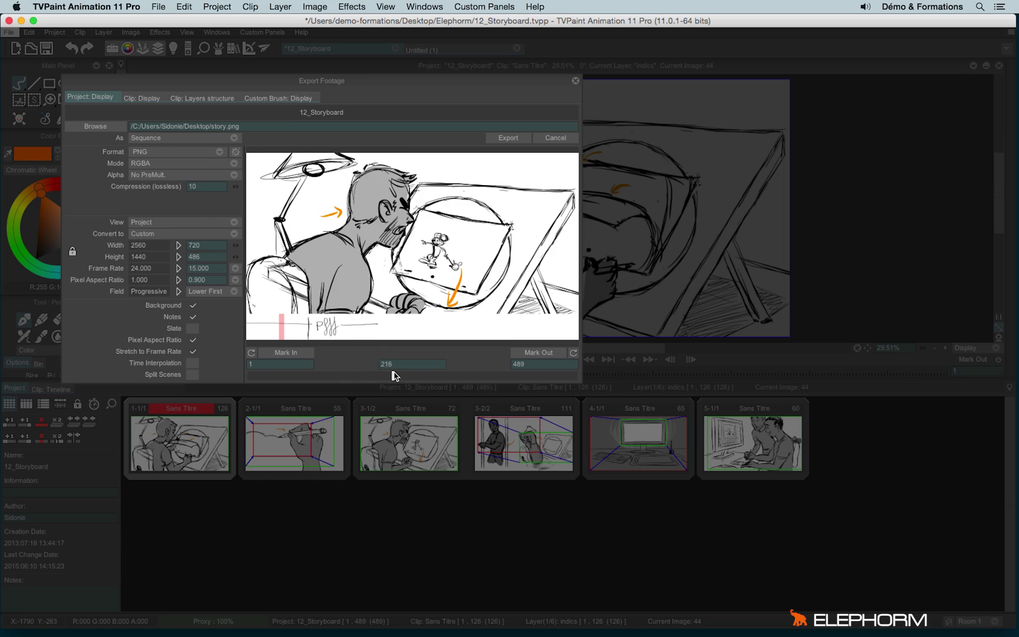
mouse_move(394, 376)
left_mouse_down()
mouse_move(412, 375)
mouse_move(380, 376)
left_mouse_up()
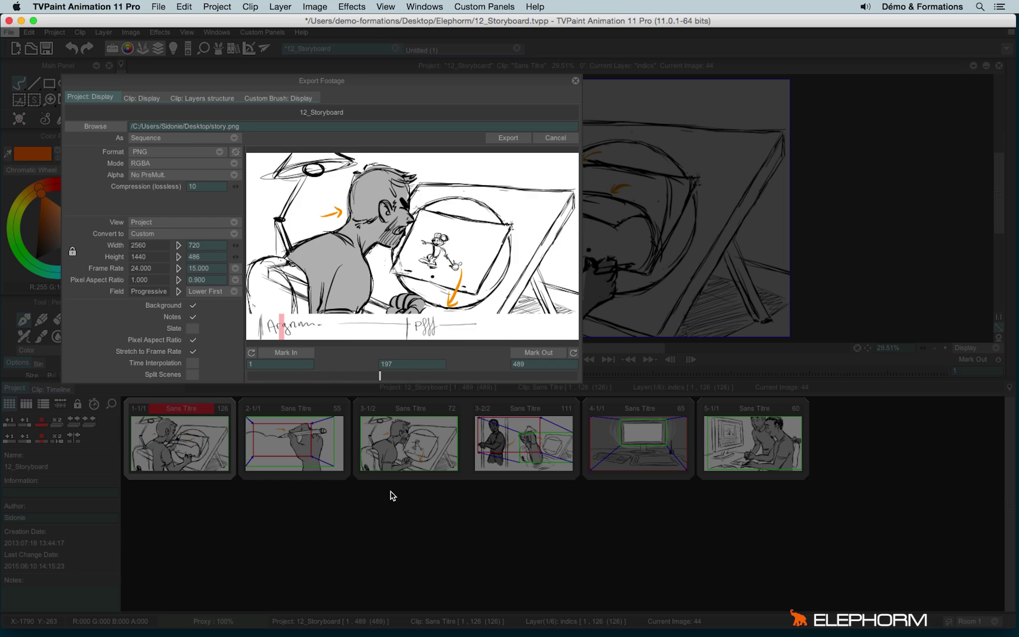
Close Export Footage, review shot 2-1/1's sound and notes, then return to the project view
left_click(576, 80)
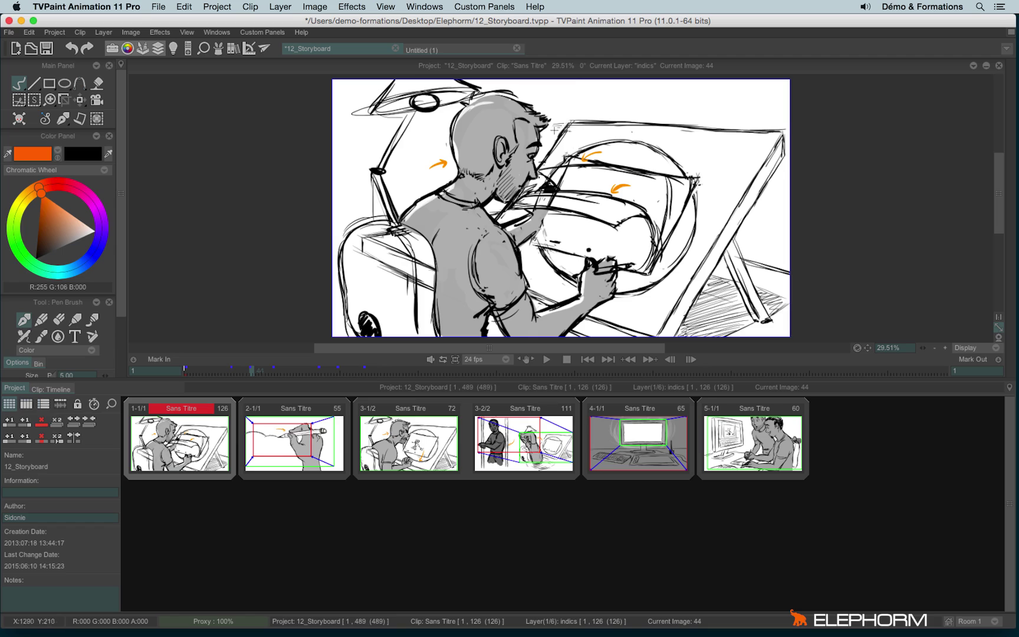
double_click(283, 428)
left_click(82, 596)
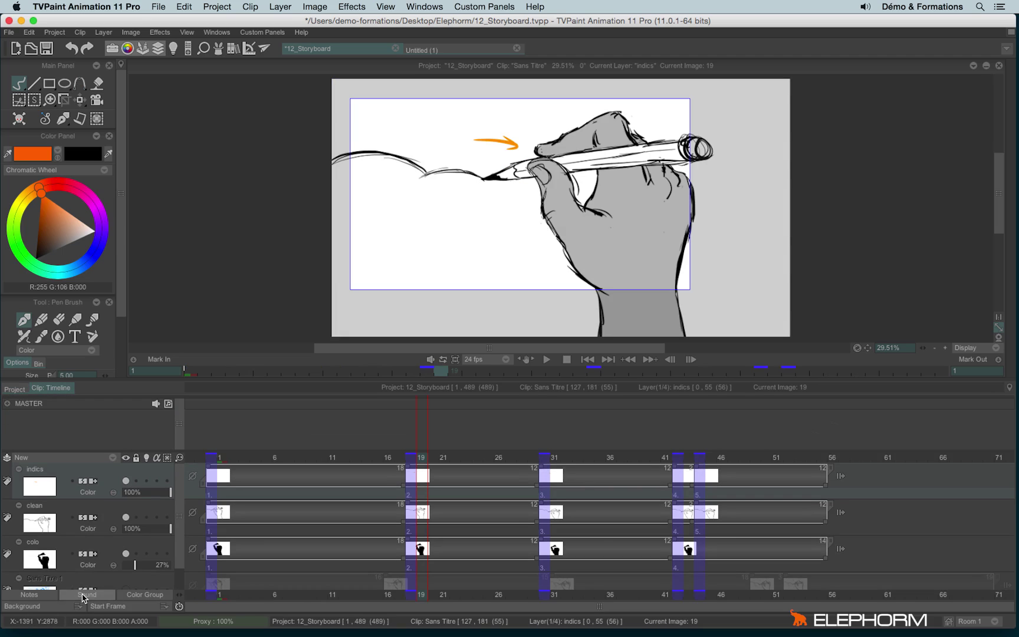
left_click(82, 596)
left_click(50, 596)
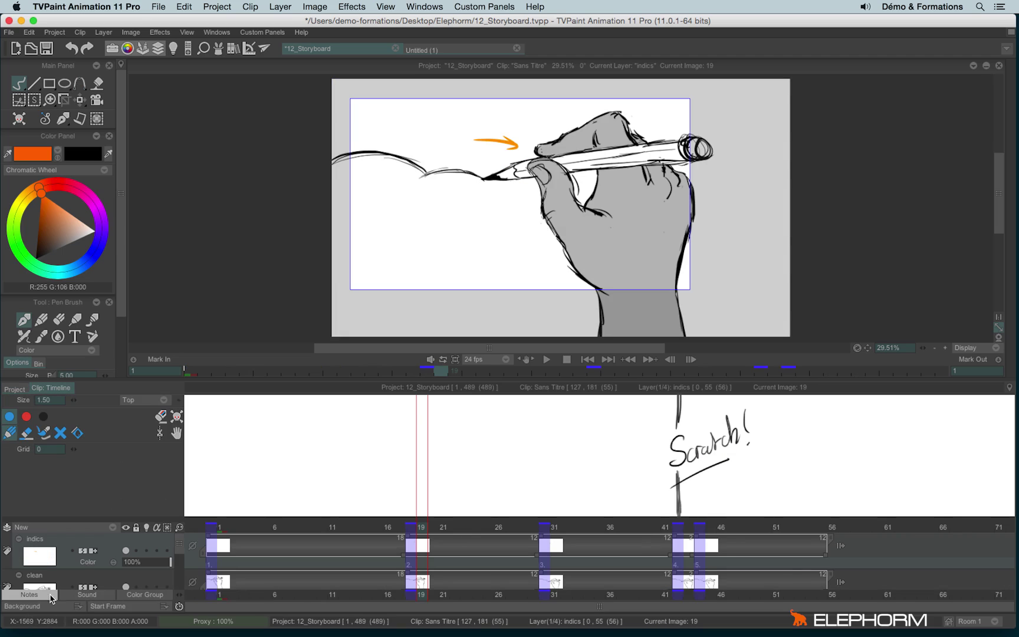
left_click(51, 596)
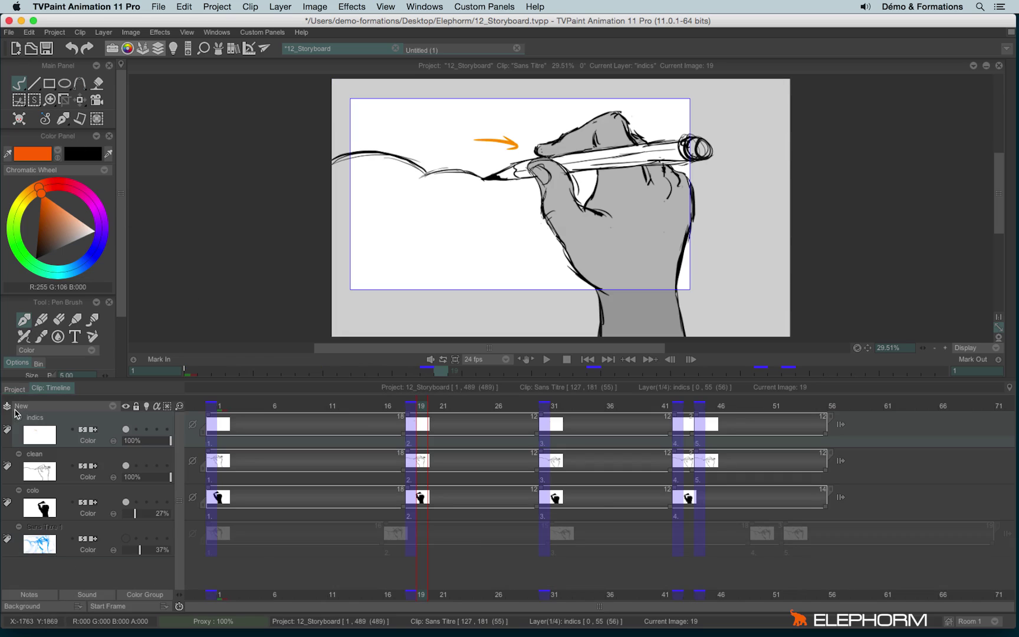
left_click(15, 388)
left_click(9, 32)
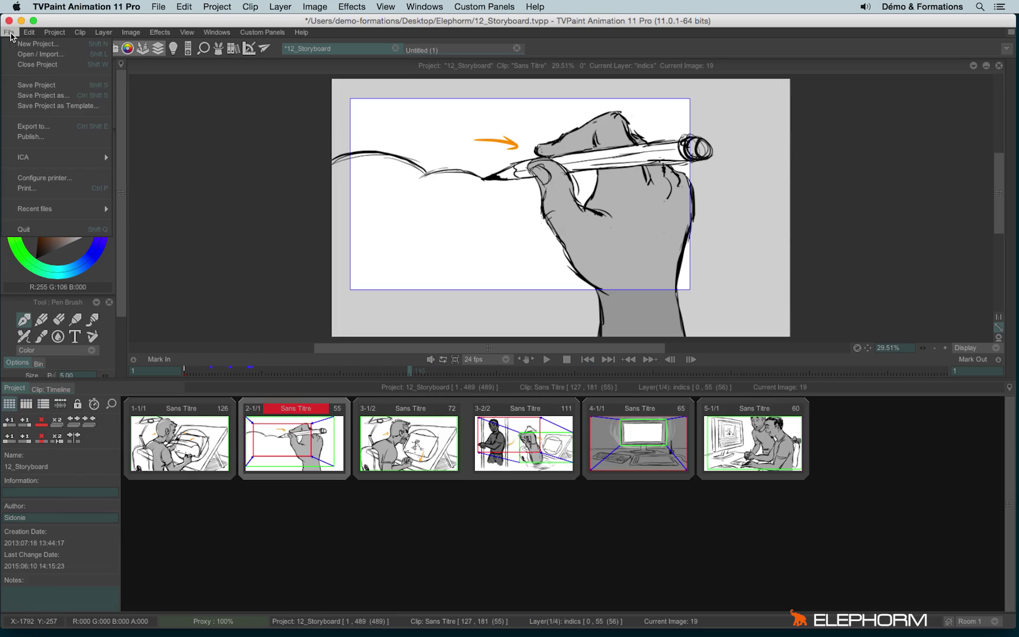
Reopen Export to..., tick Slate, preview frames, then switch to Clip: Layers structure (Sans Titre.psd)
left_click(39, 127)
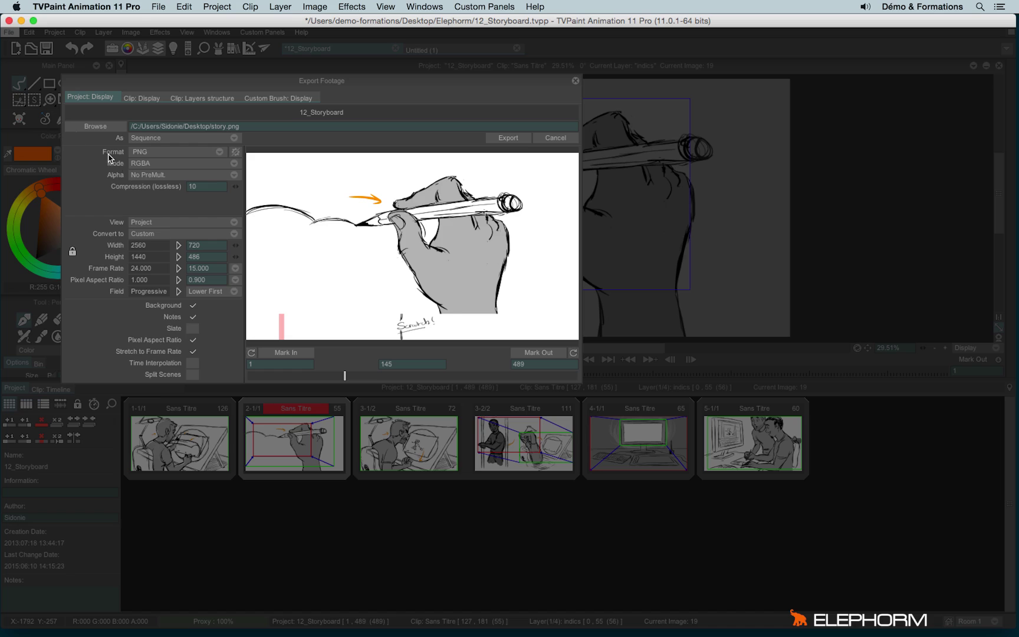
left_click(193, 328)
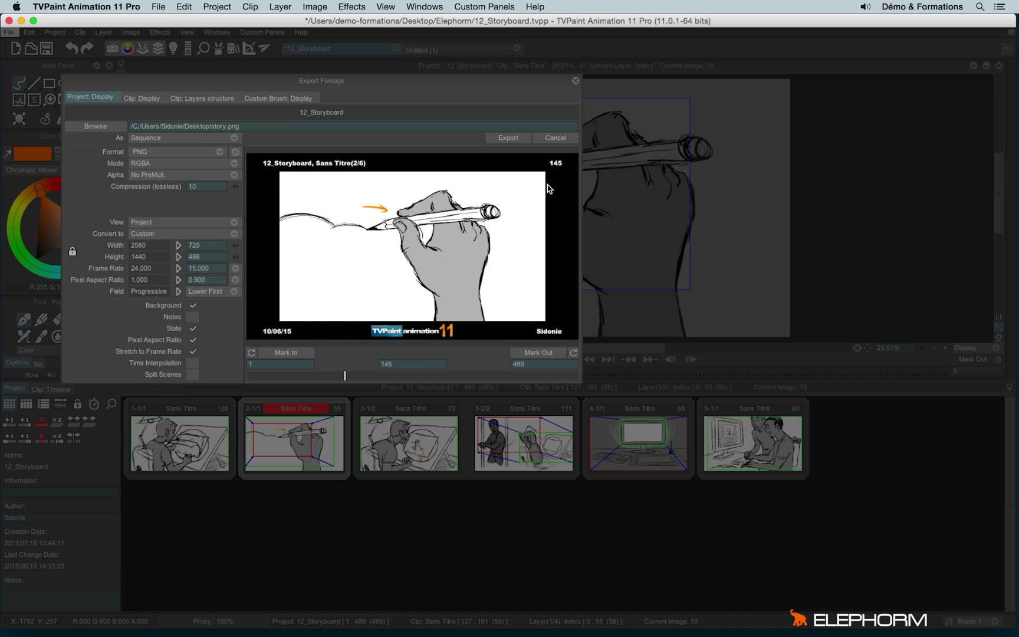
left_click(348, 375)
left_click_drag(365, 377, 281, 372)
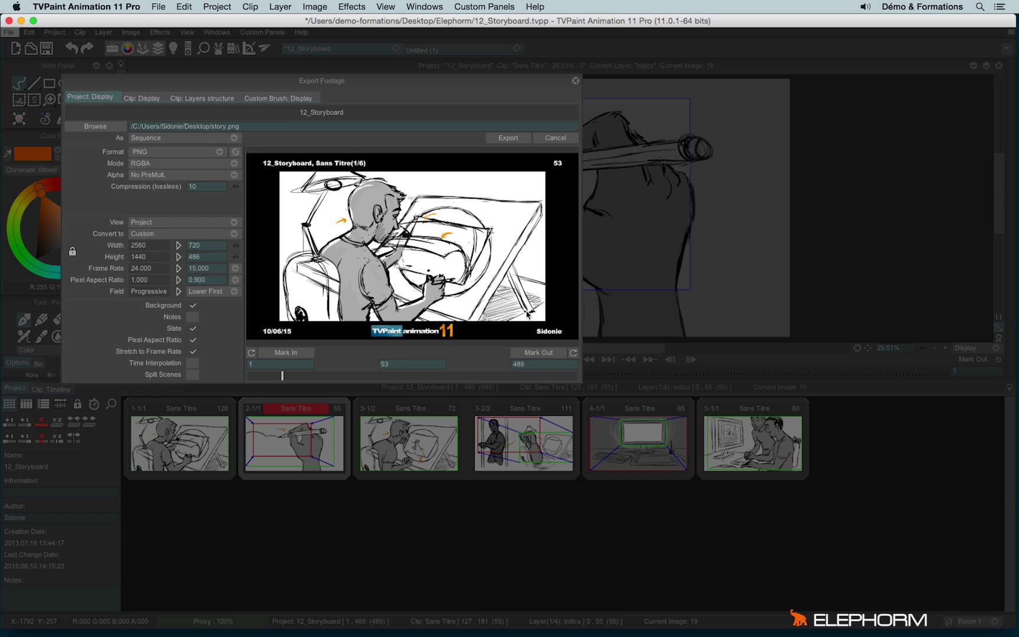
left_click(201, 97)
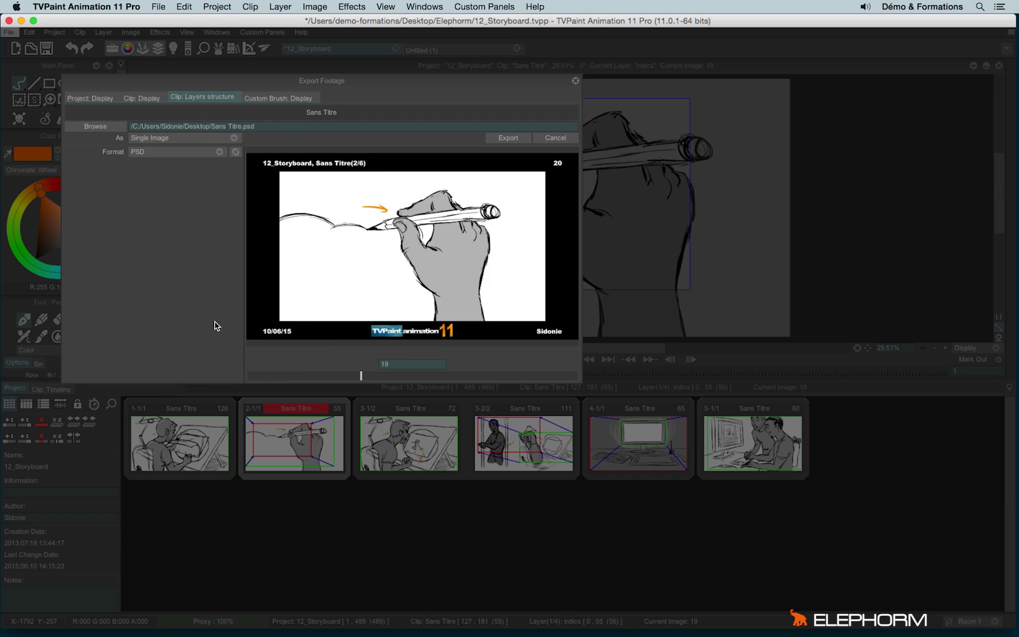
left_click(138, 100)
left_click(91, 98)
left_click(141, 99)
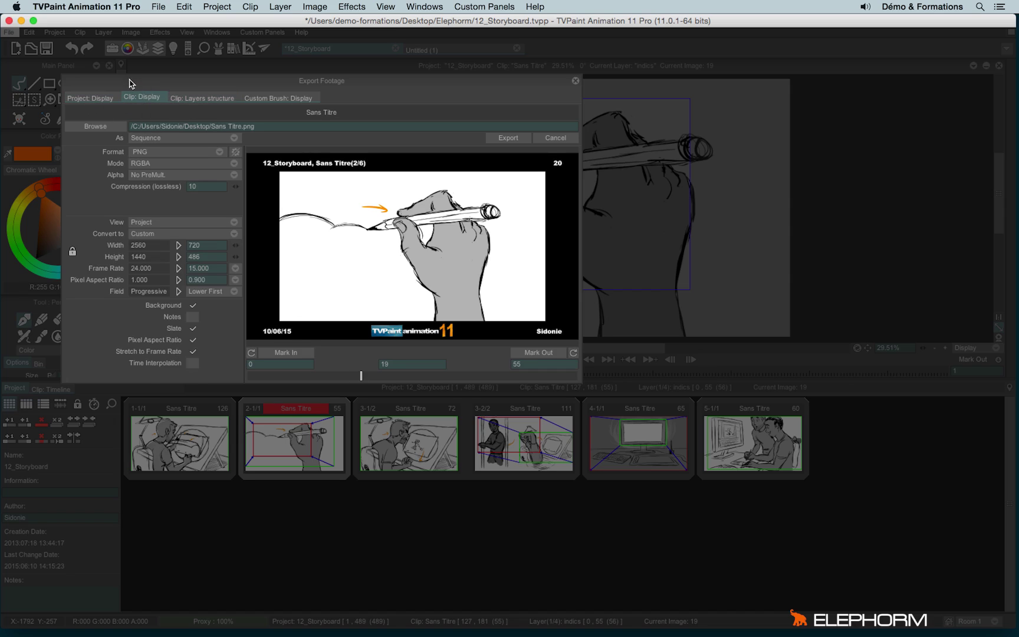
left_click_drag(360, 376, 249, 373)
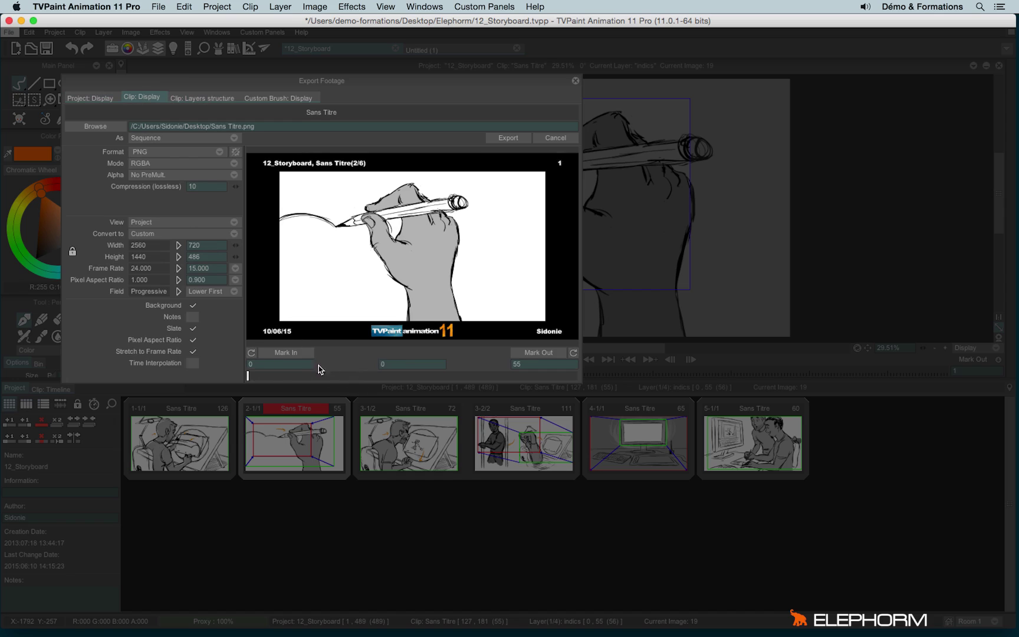
left_click_drag(318, 369, 397, 389)
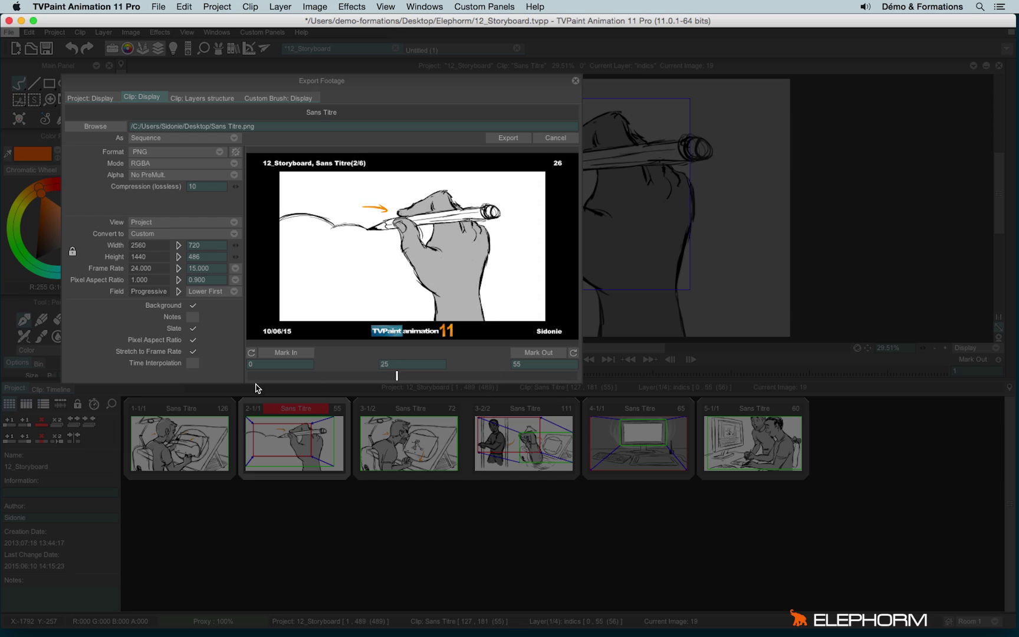
left_click(186, 97)
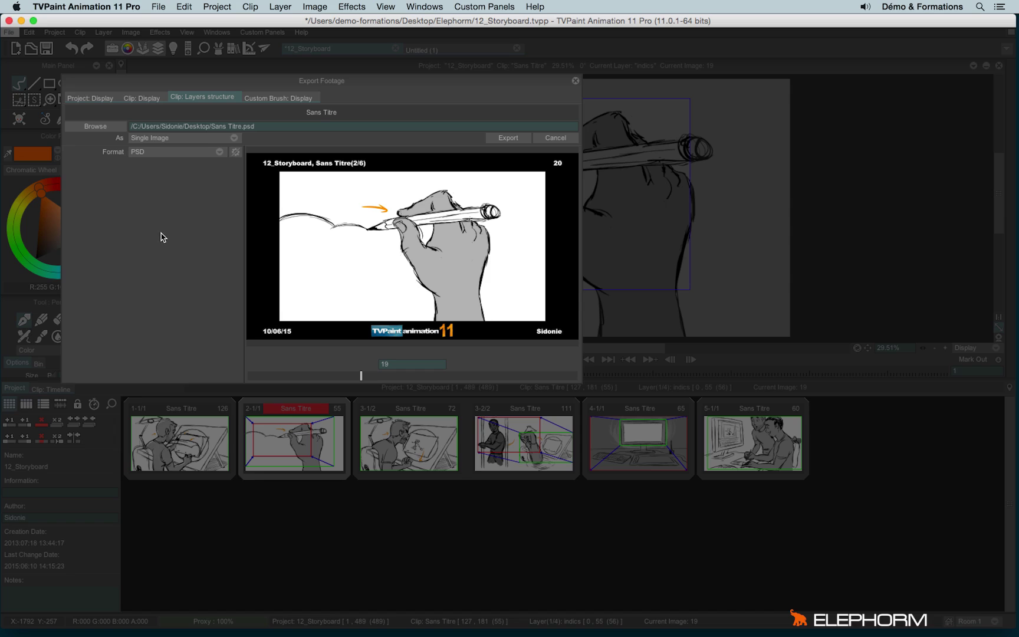
In Clip: Display, untick Slate and Stretch to Frame Rate
left_click(144, 98)
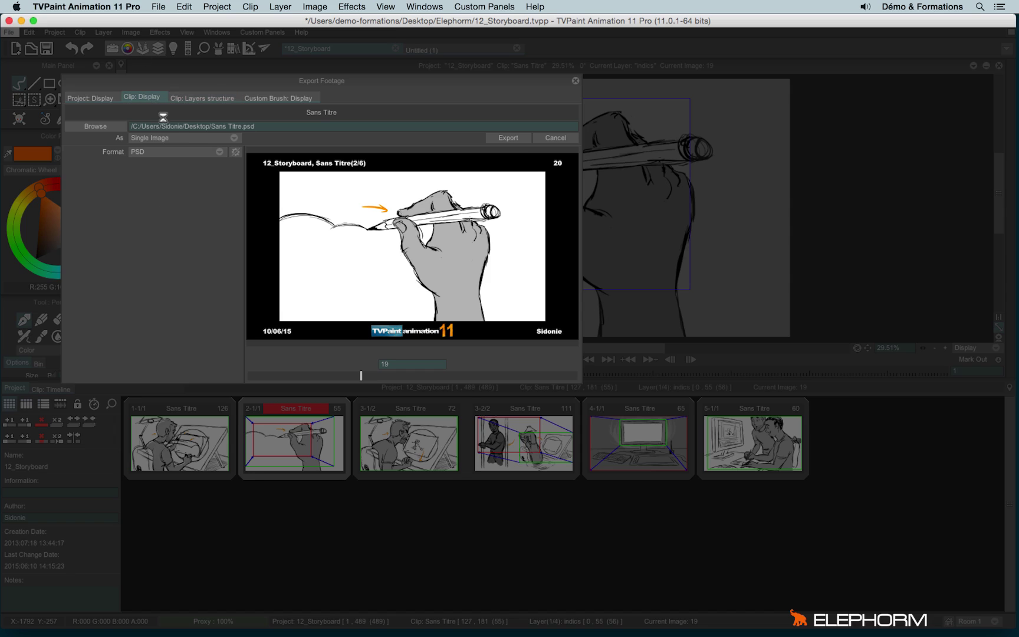
left_click(192, 328)
left_click(193, 351)
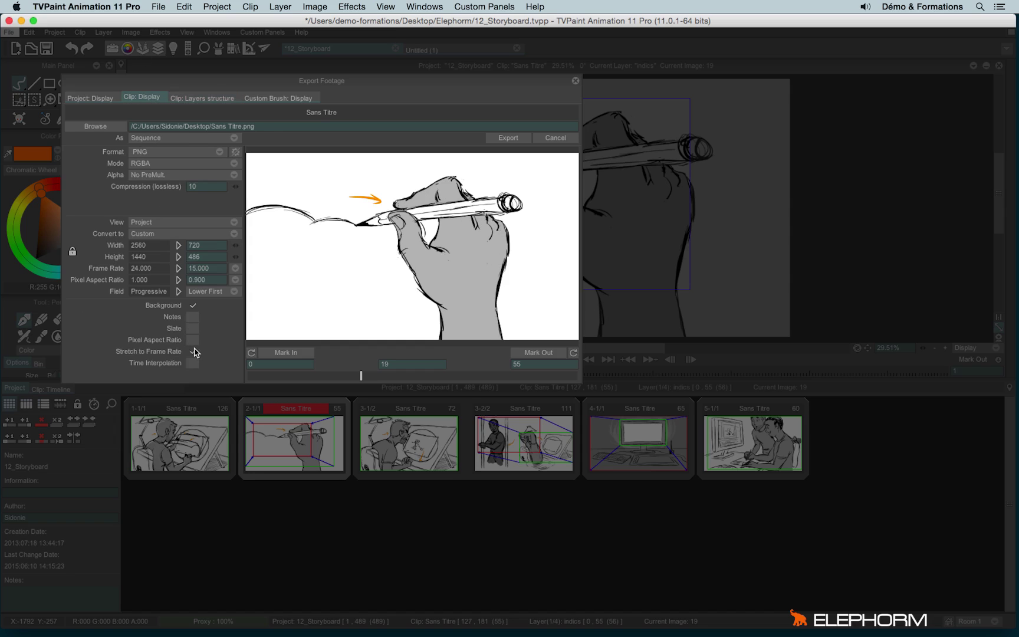
Review the Layers structure export modes, keep single image, and cancel without exporting
left_click(192, 101)
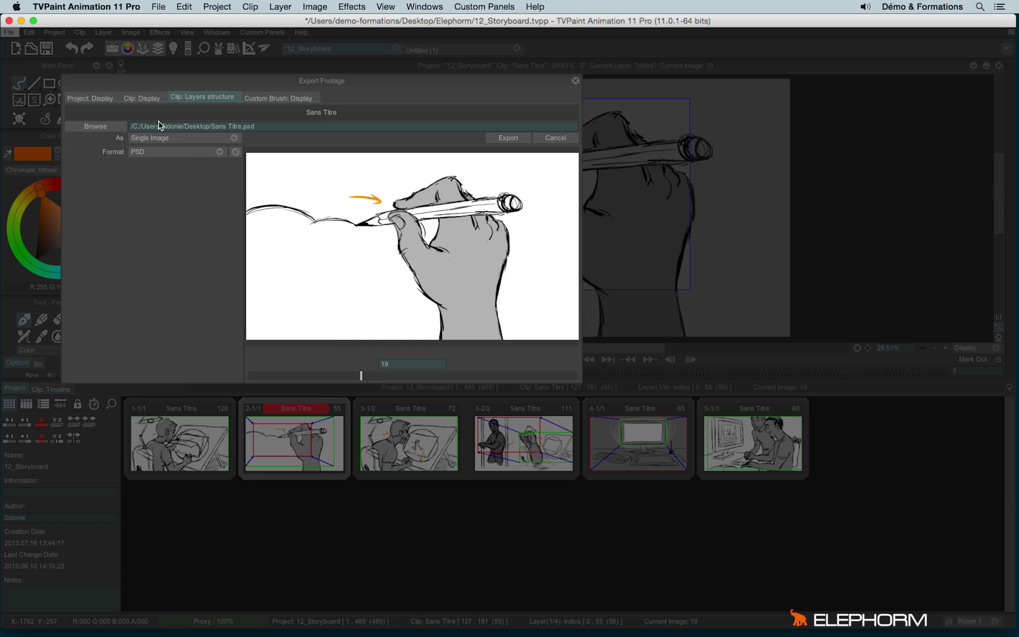
left_click(145, 138)
left_click(105, 141)
left_click(136, 139)
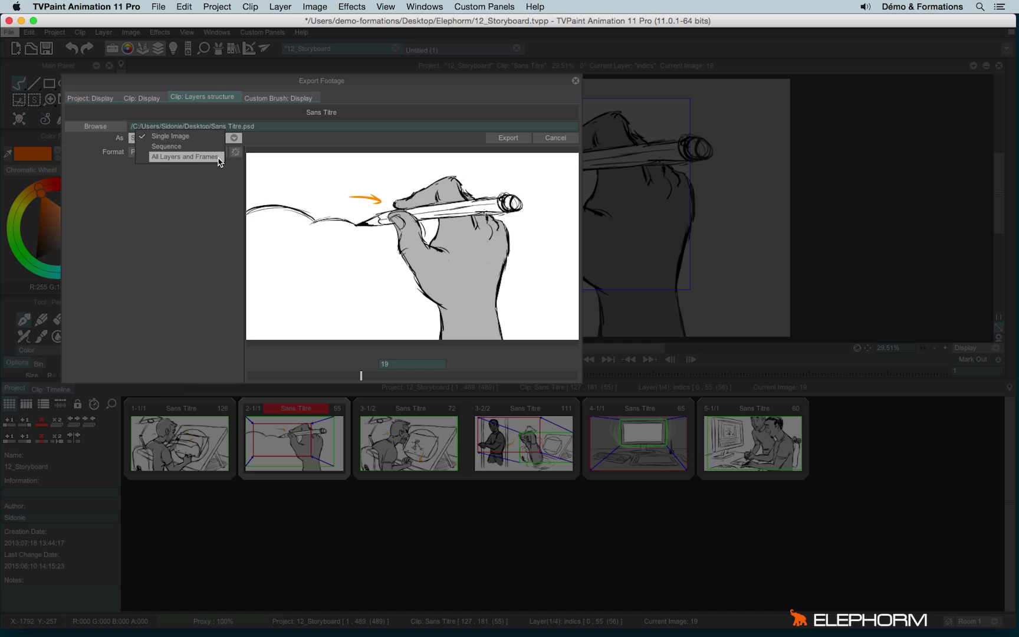
left_click(109, 189)
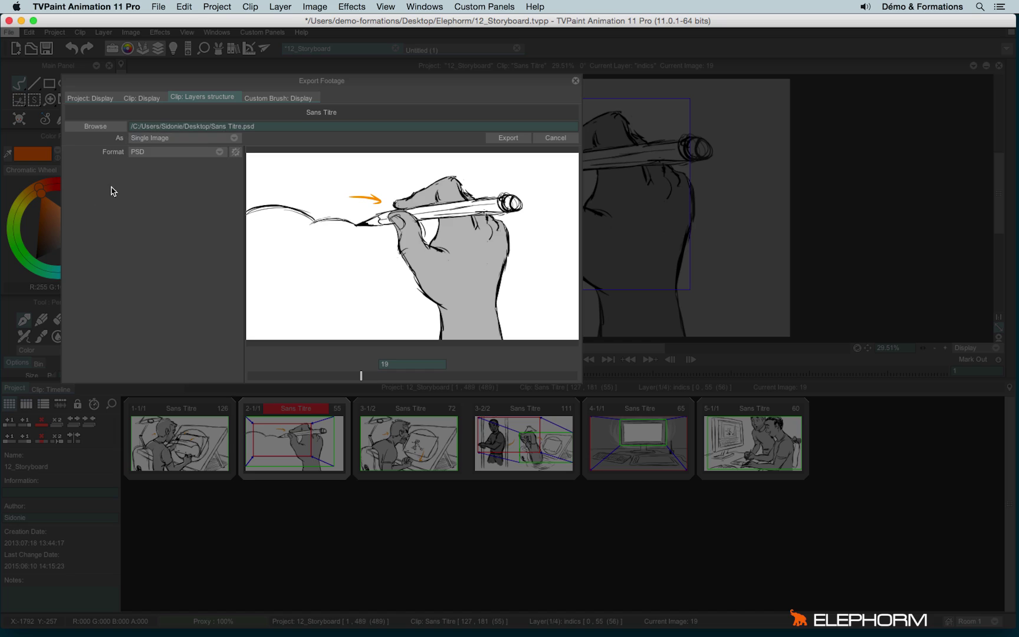
left_click(147, 142)
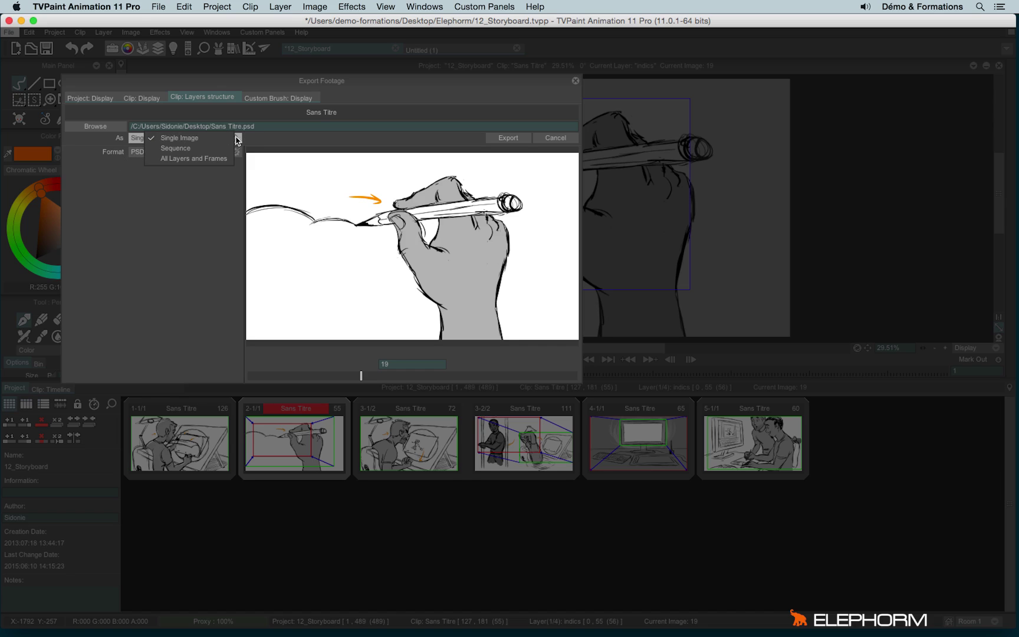
left_click(118, 202)
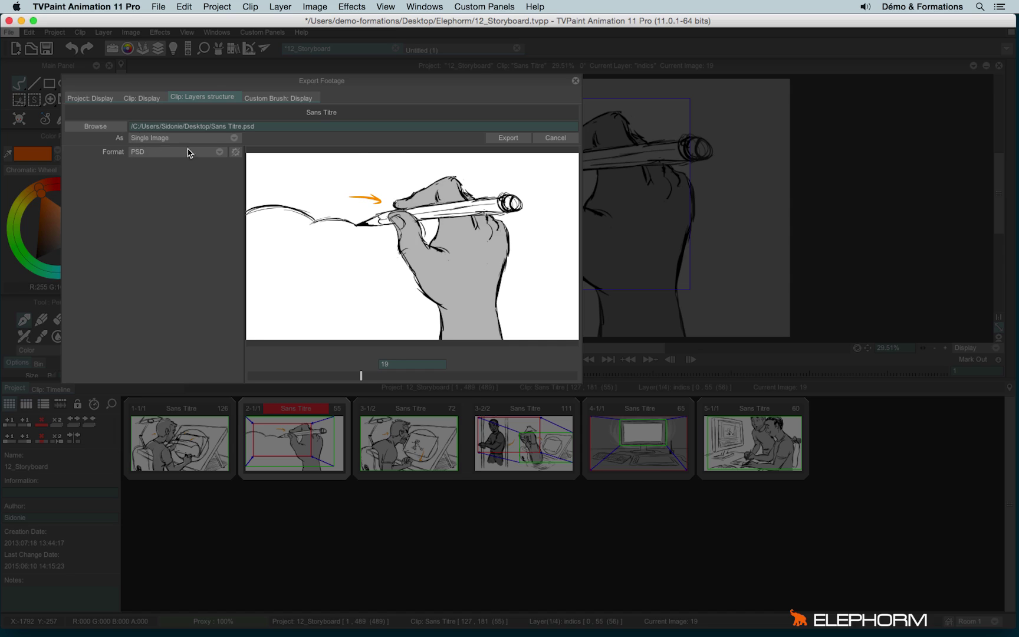
left_click(556, 137)
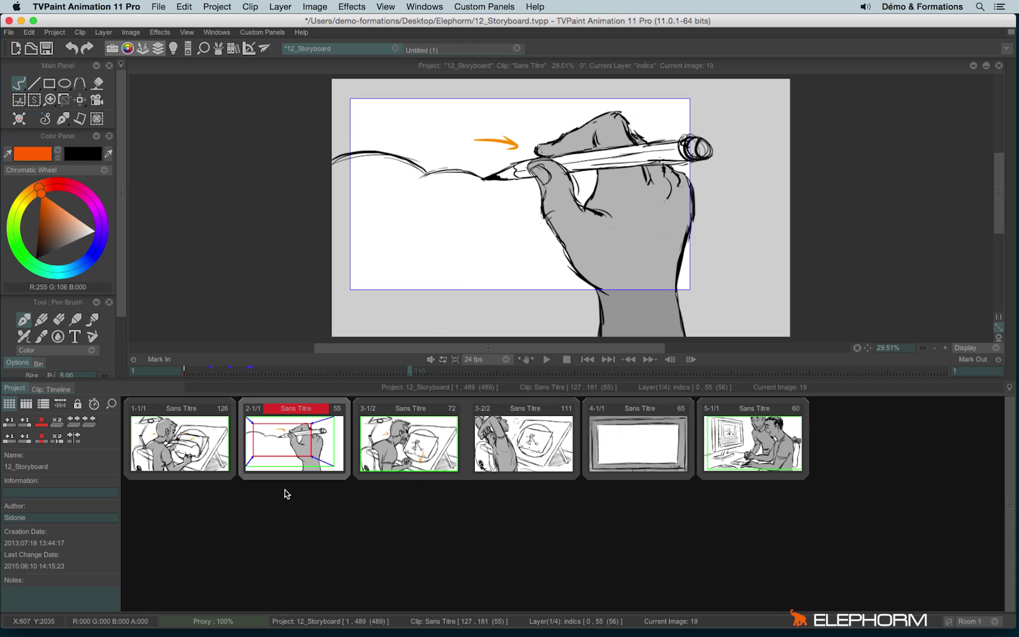
Open shot 2-1/1's timeline and reopen the export settings from File > Export to...
double_click(311, 465)
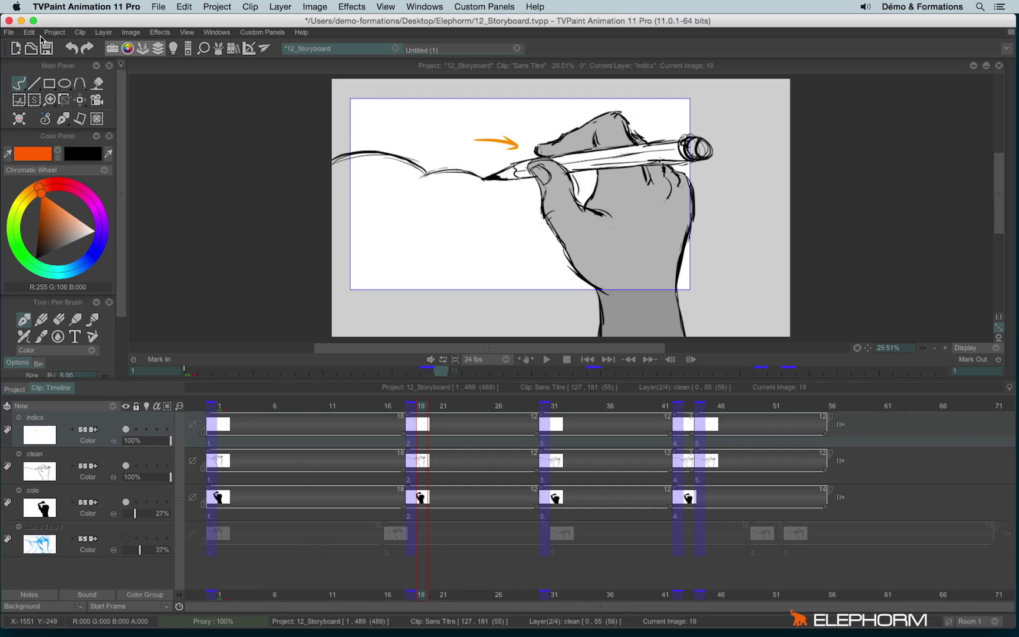
left_click(10, 34)
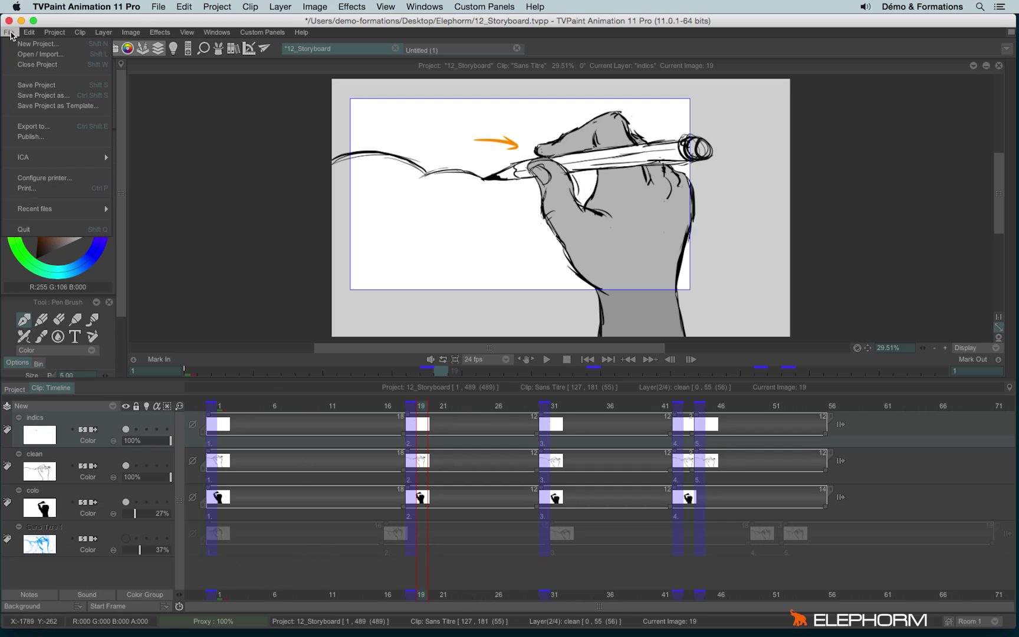
left_click(64, 129)
In the Clip: Layers structure export, set As to All Layers and Frames instead of a single image
left_click(206, 98)
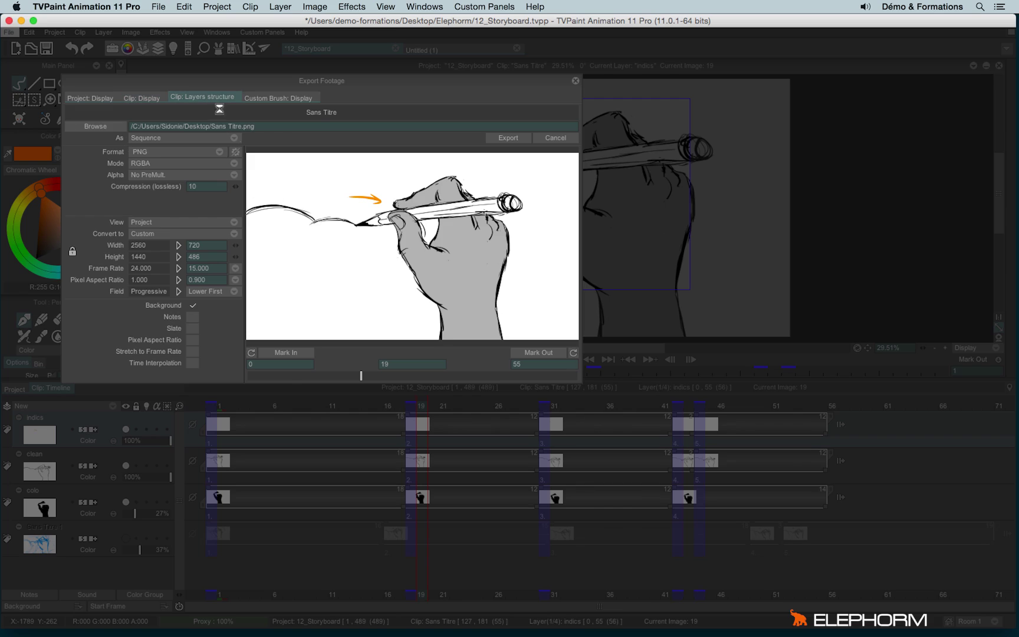
left_click(195, 141)
left_click(206, 152)
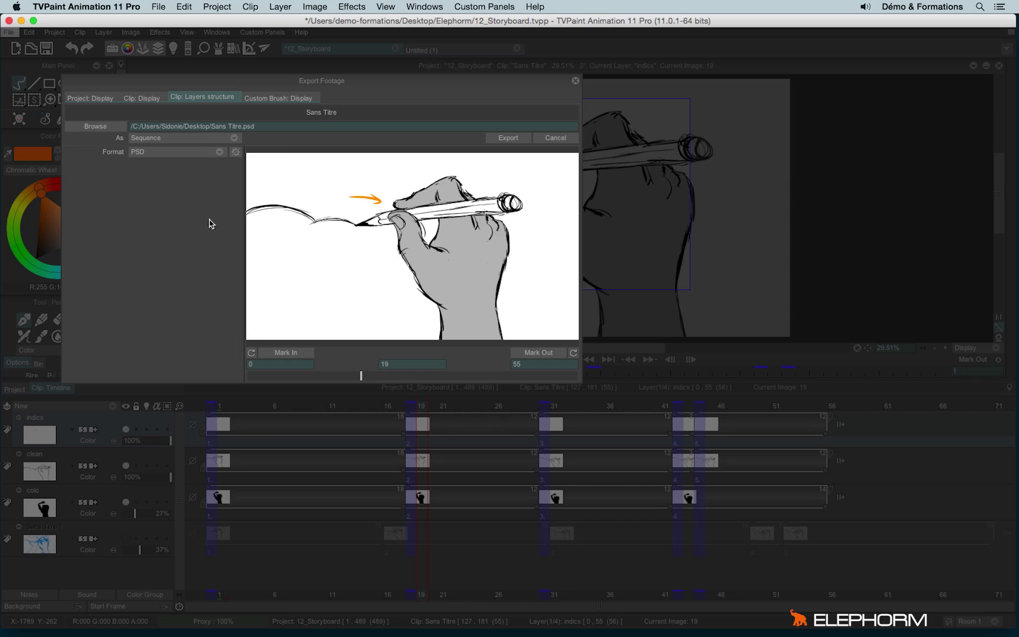
left_click(200, 136)
left_click(258, 158)
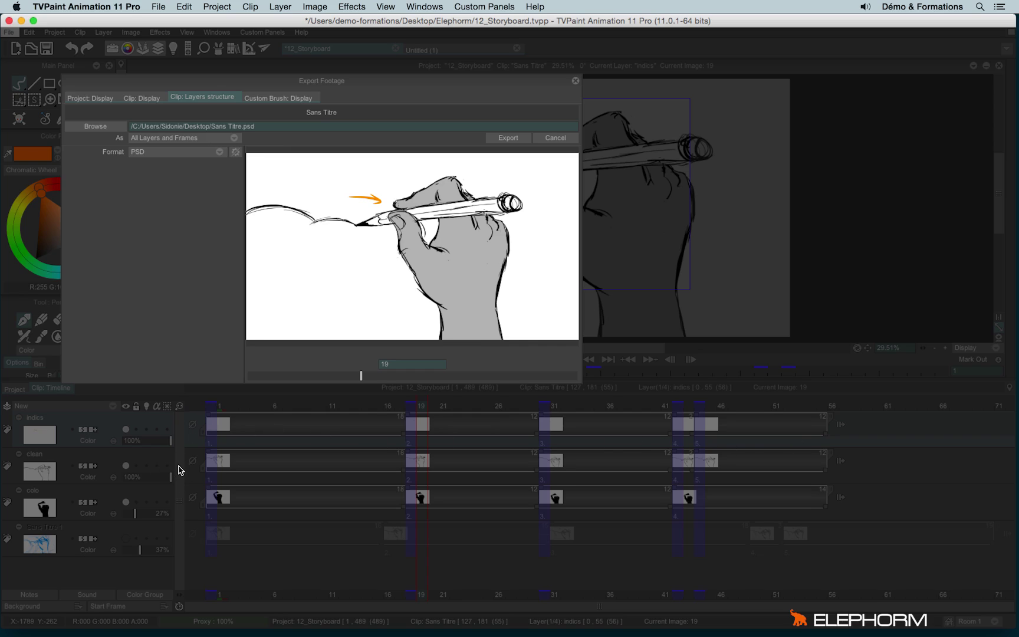
left_click(139, 156)
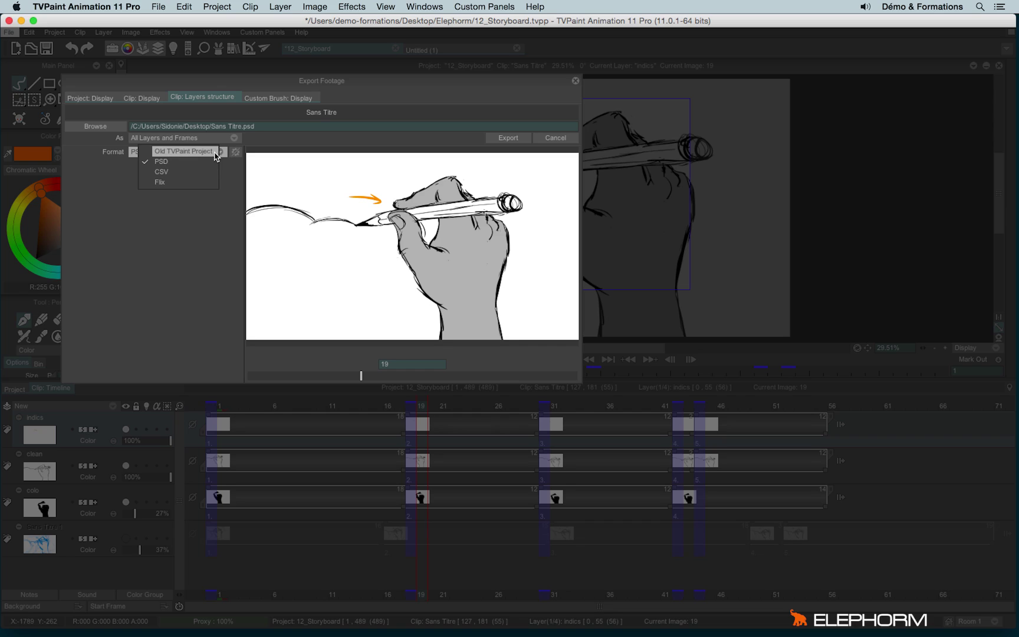
Pick CSV as the export format so the output becomes Sans Titre.csv
left_click(171, 172)
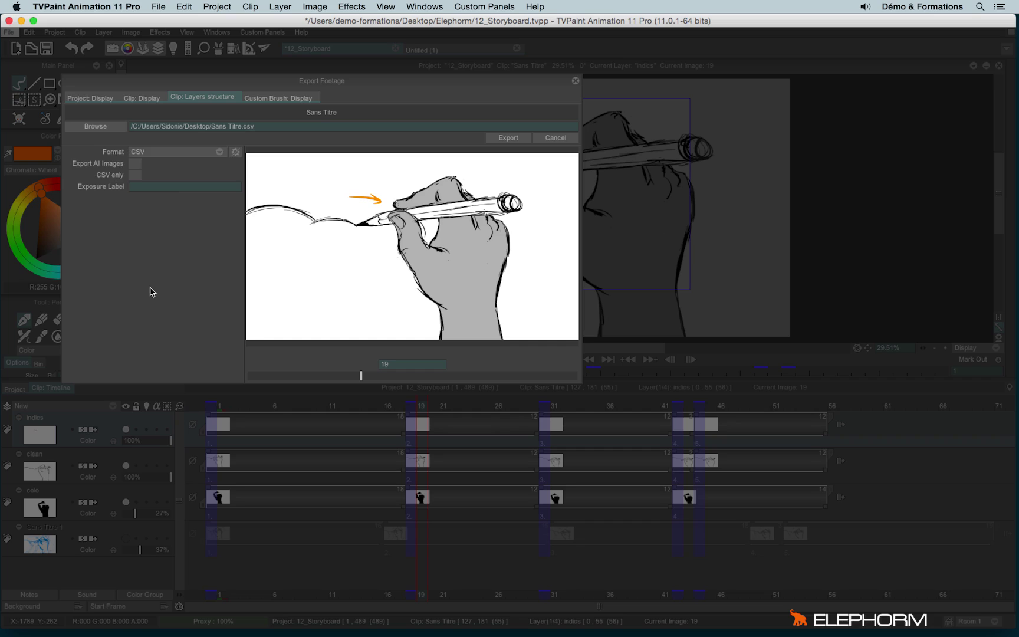